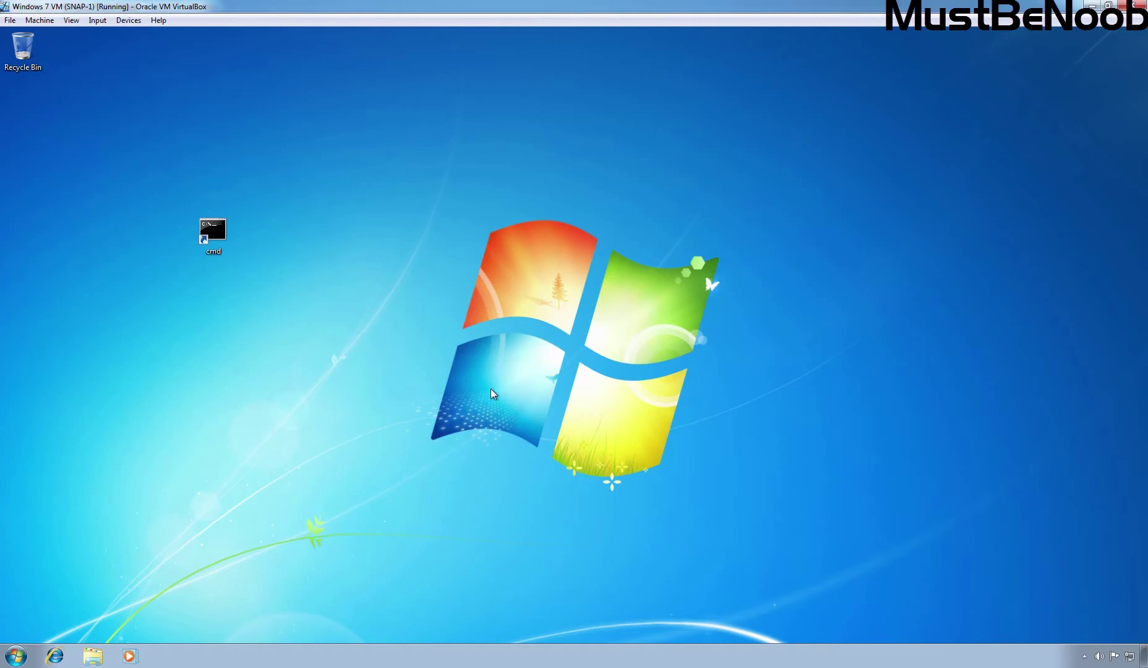
left_click(55, 655)
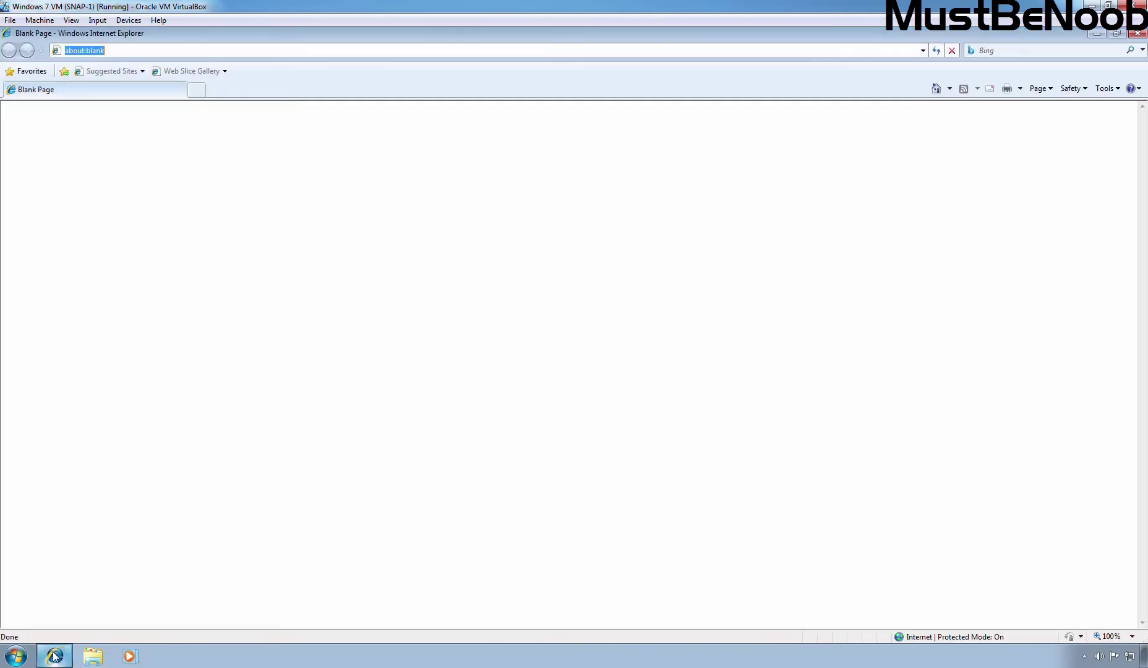
left_click(923, 52)
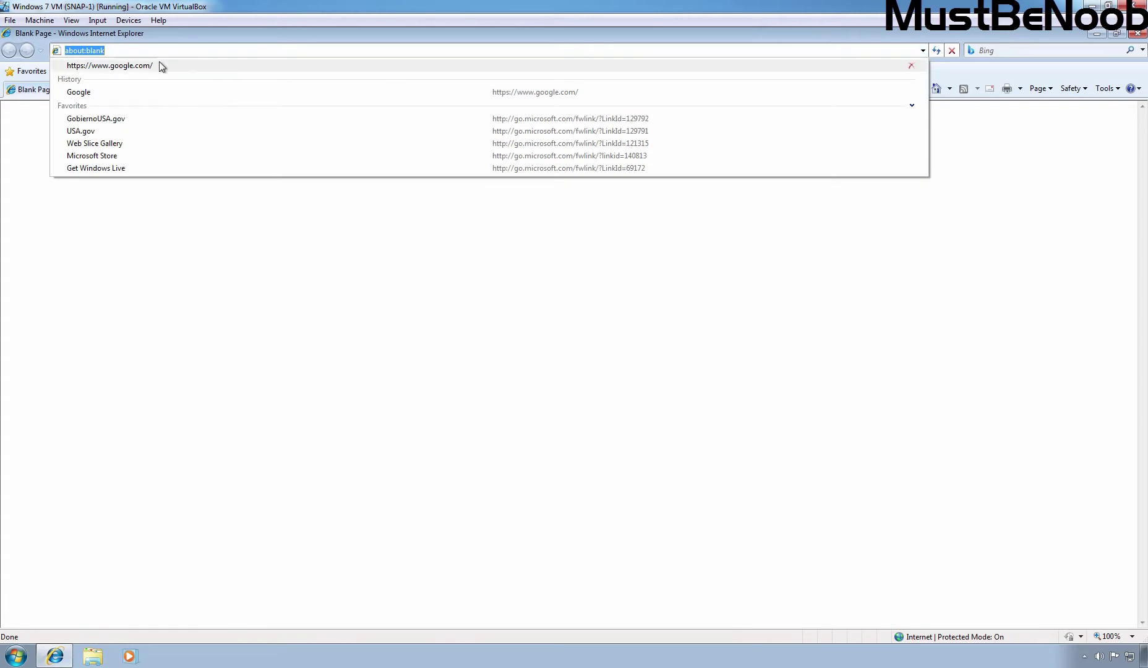
left_click(109, 65)
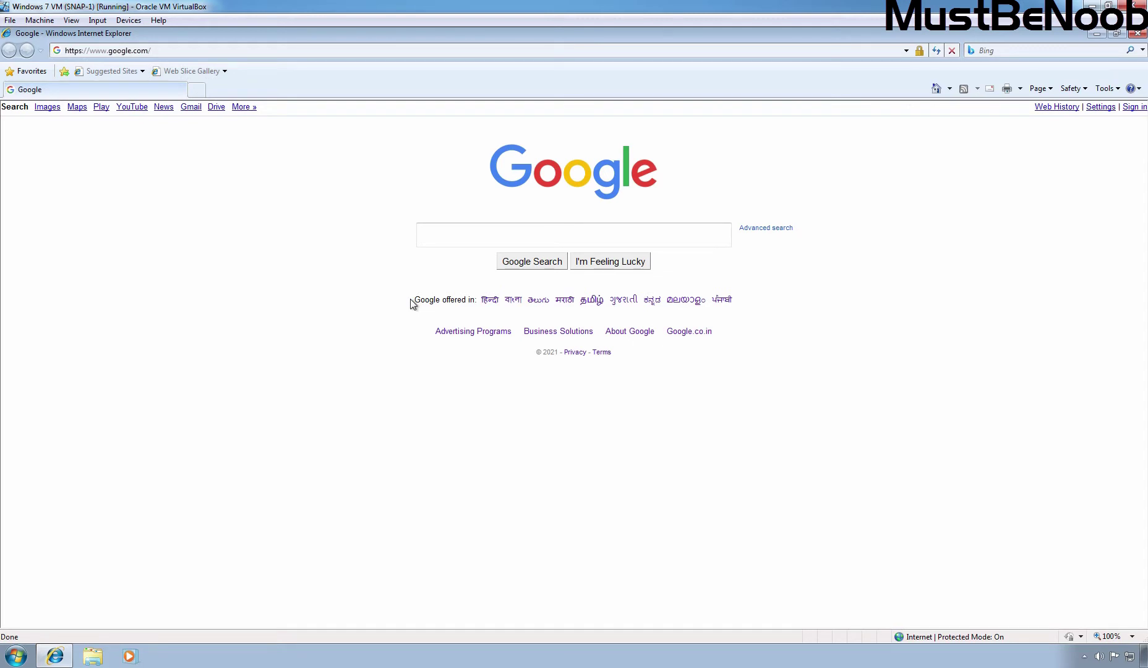
left_click(1138, 34)
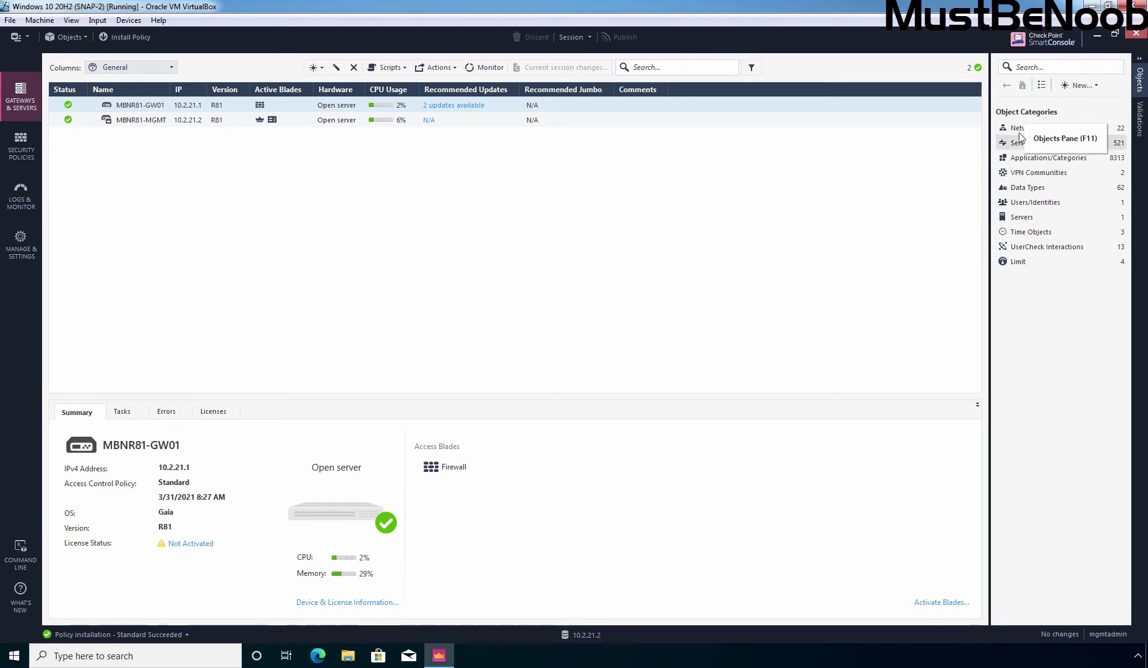
List the Time objects (Every_Day, Off_Work, Weekend) and open a New Time object dialog
left_click(1031, 233)
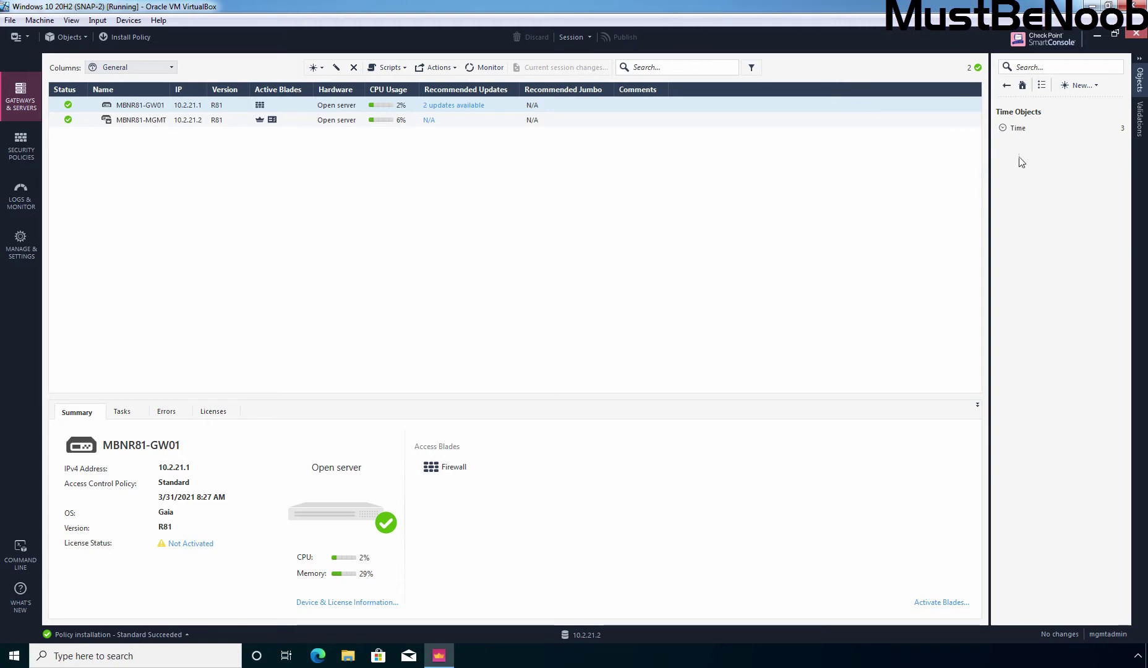
left_click(1024, 135)
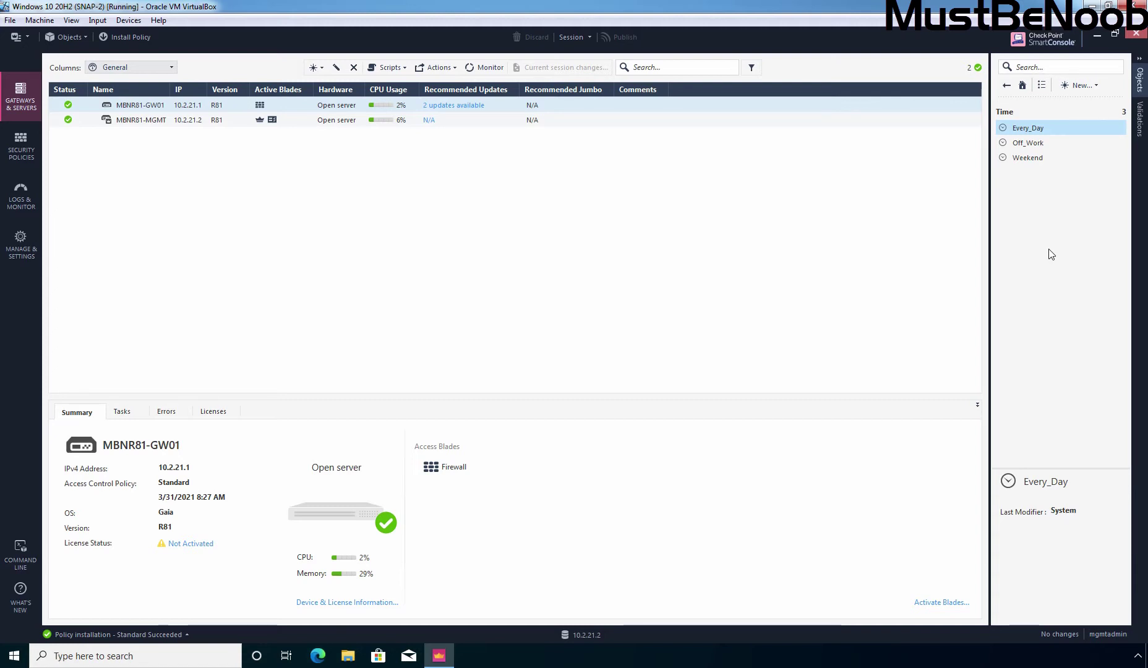
left_click(1089, 85)
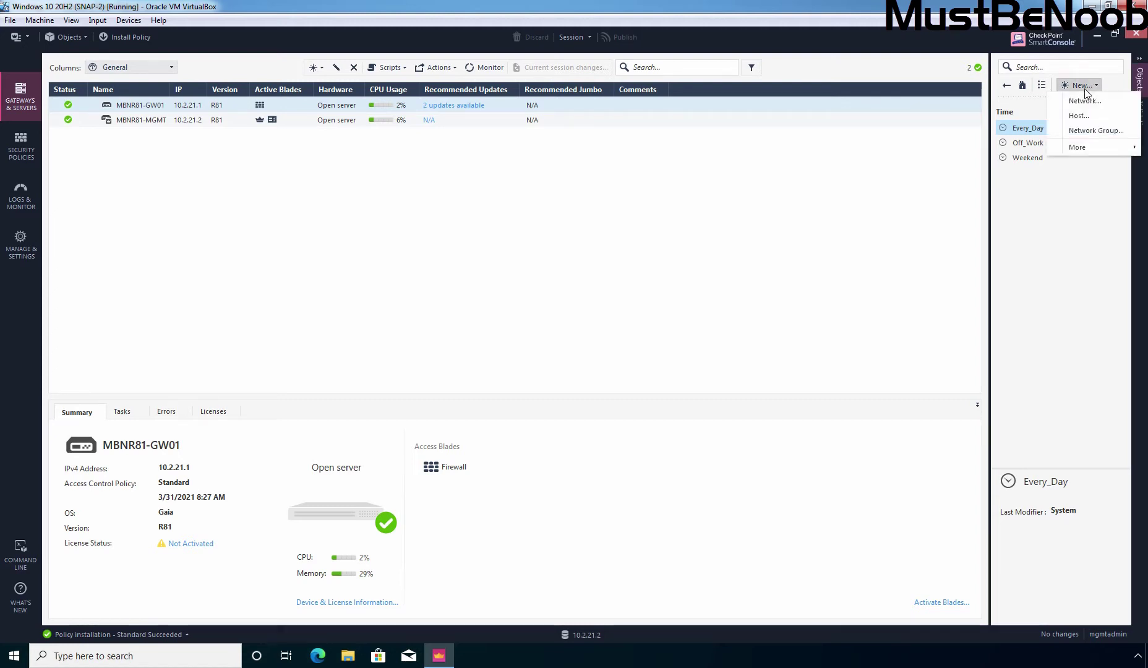
mouse_move(1086, 147)
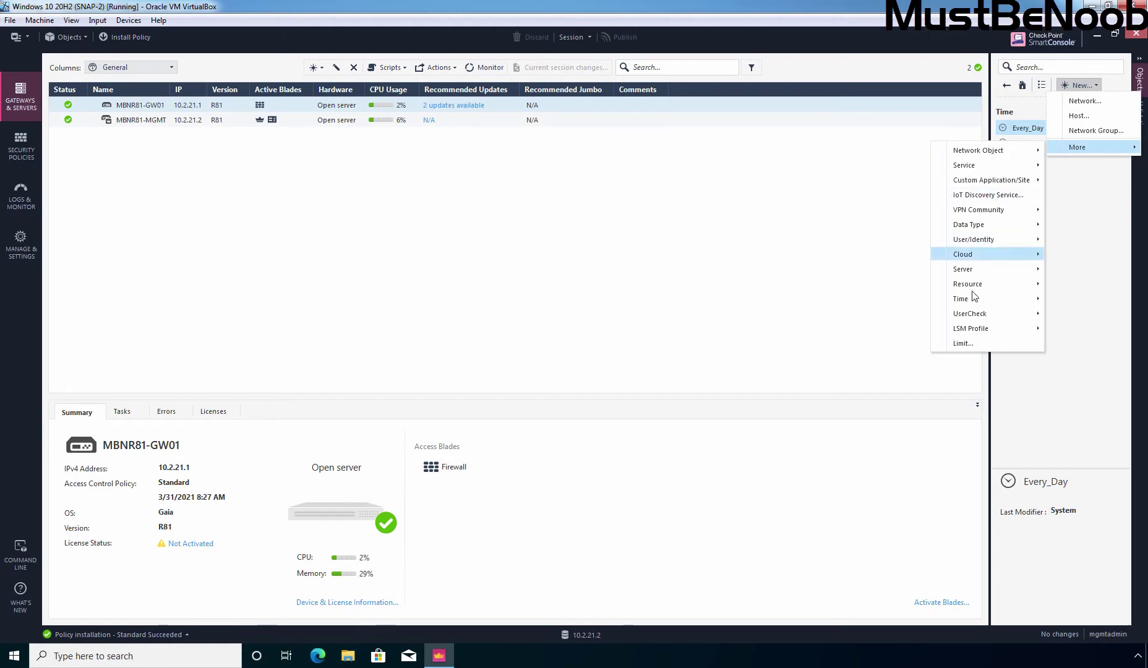
mouse_move(968, 302)
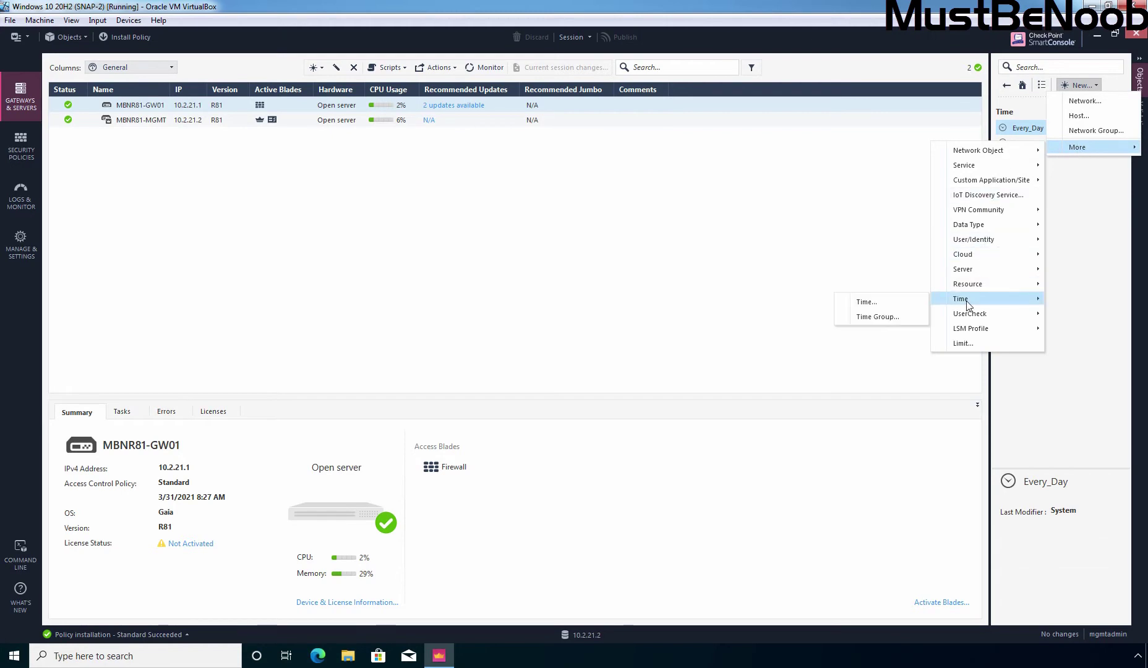
left_click(865, 302)
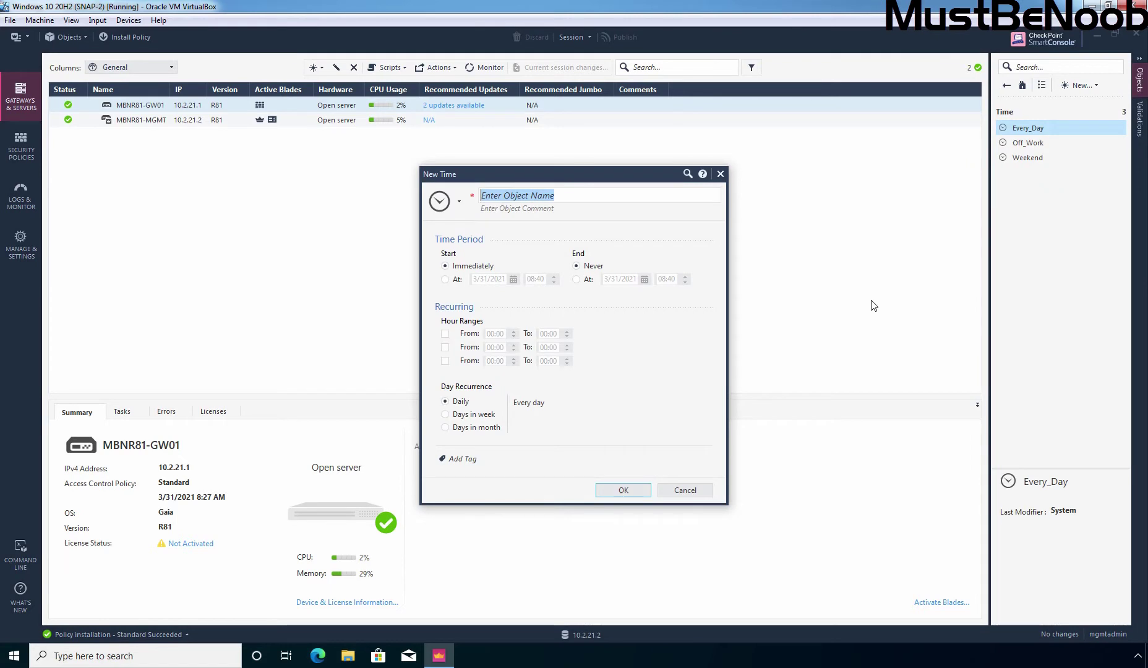
Name the time object Only_During_Working_Hours and keep recurrence on Daily after trying Days in month
type("Only_During_Working_Hours")
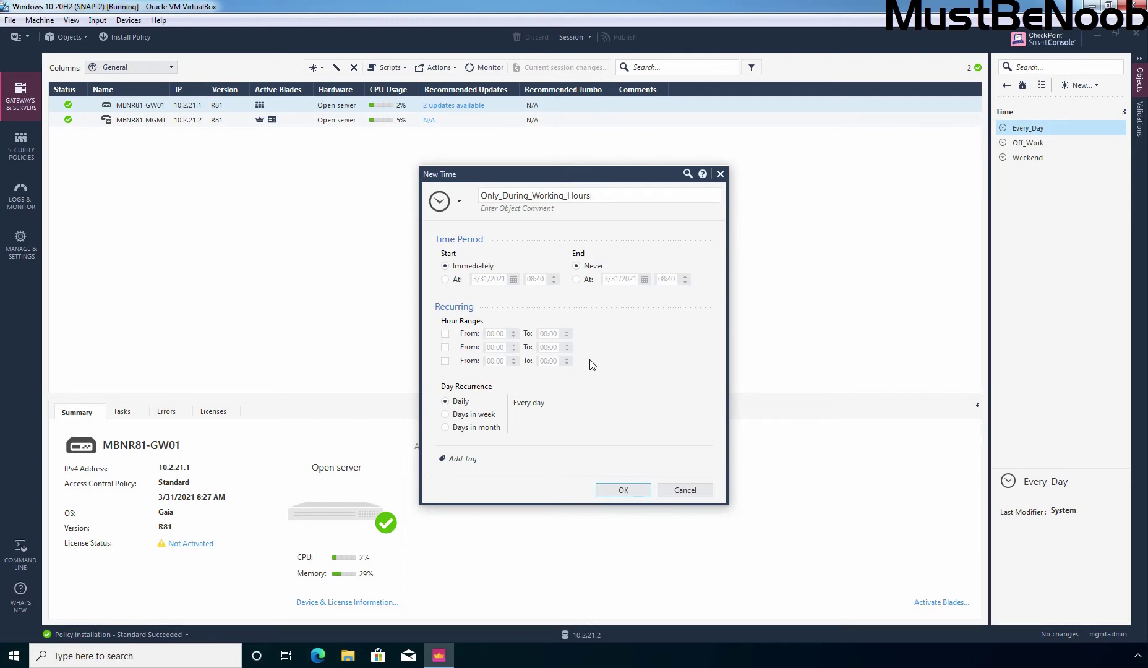
left_click(482, 427)
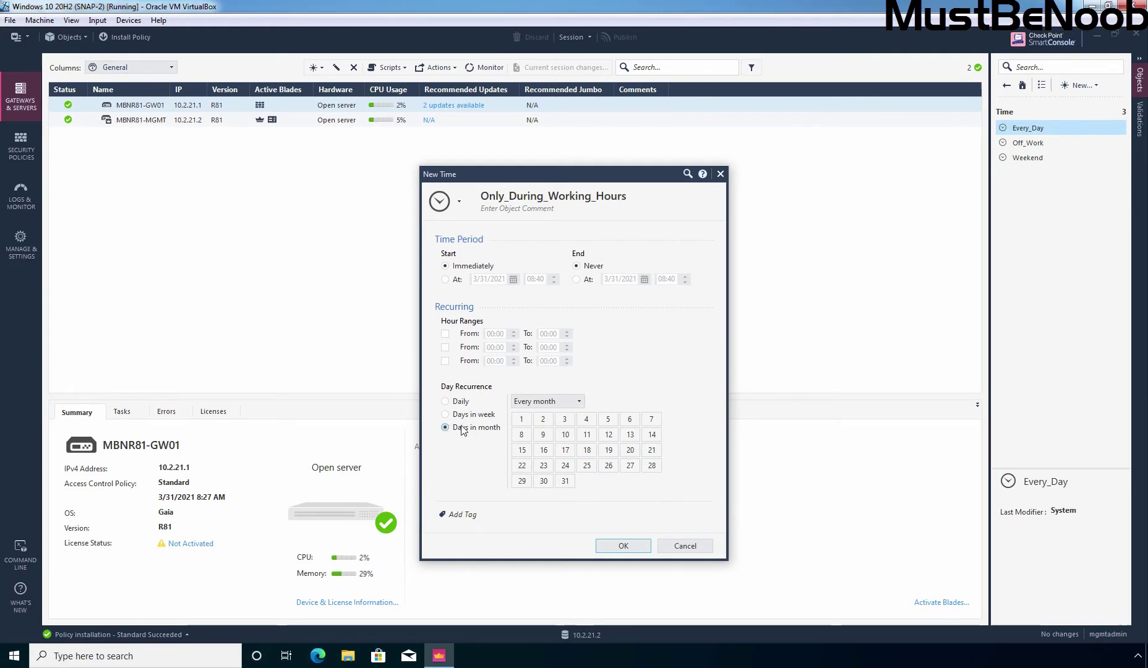
left_click(463, 407)
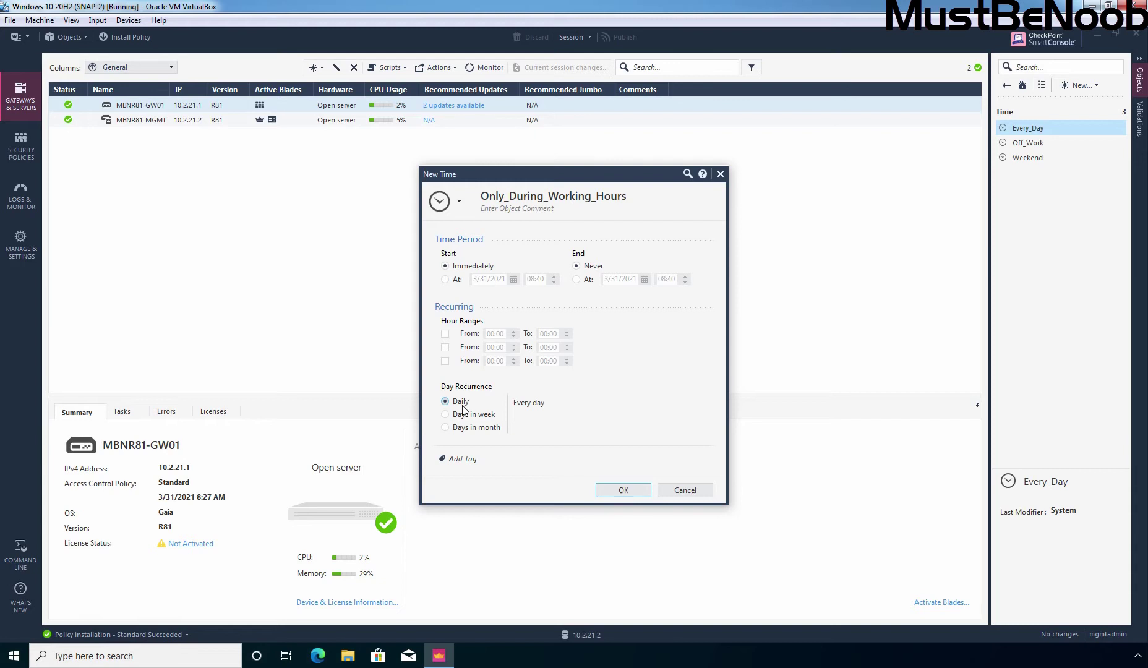
Enable the first hour range from 09:00 to 17:00
left_click(445, 334)
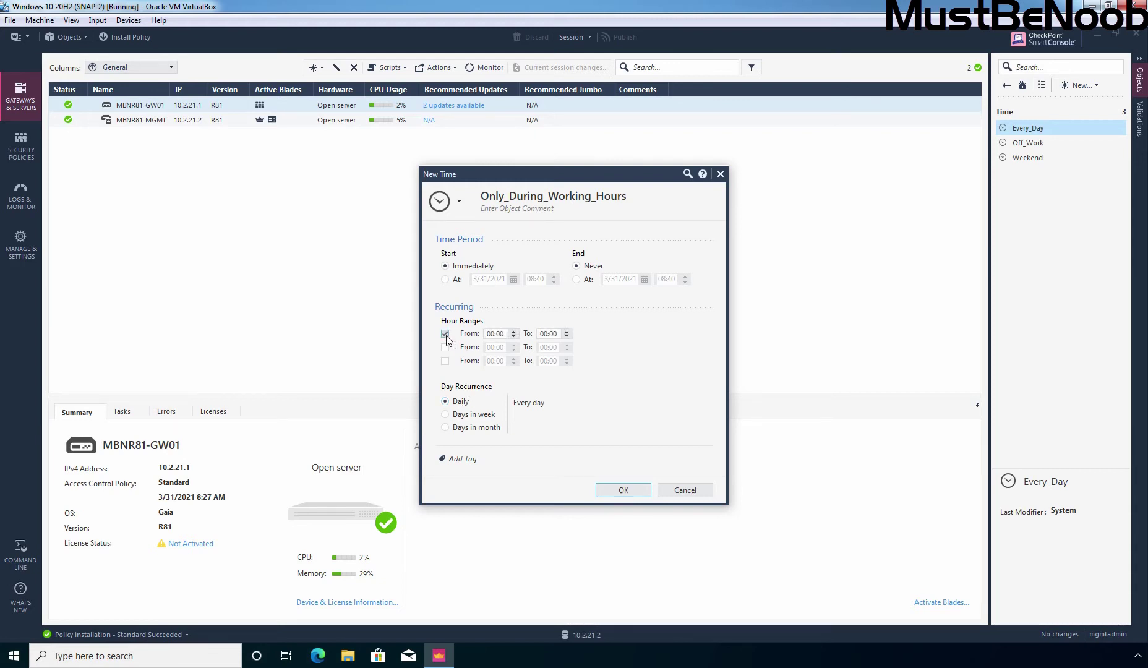
left_click(491, 334)
type("9")
left_click(540, 334)
type("17")
Recur on Monday through Friday and try saving, which hits the 11-character name limit
left_click(454, 416)
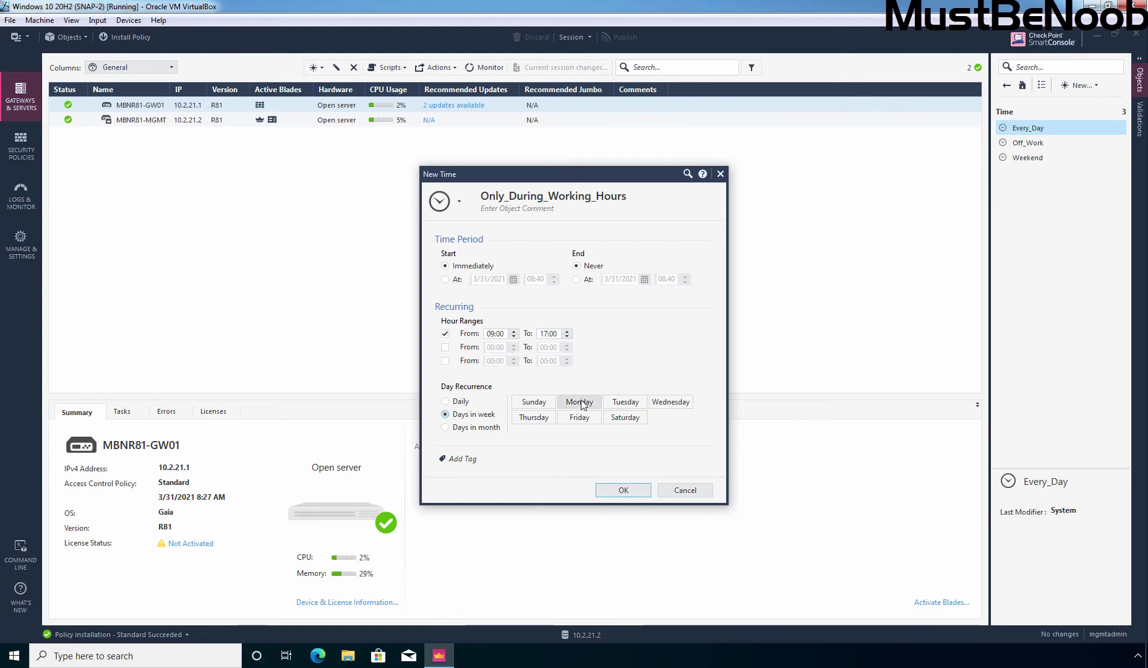
left_click(580, 403)
left_click(626, 404)
left_click(668, 404)
left_click(535, 418)
left_click(580, 419)
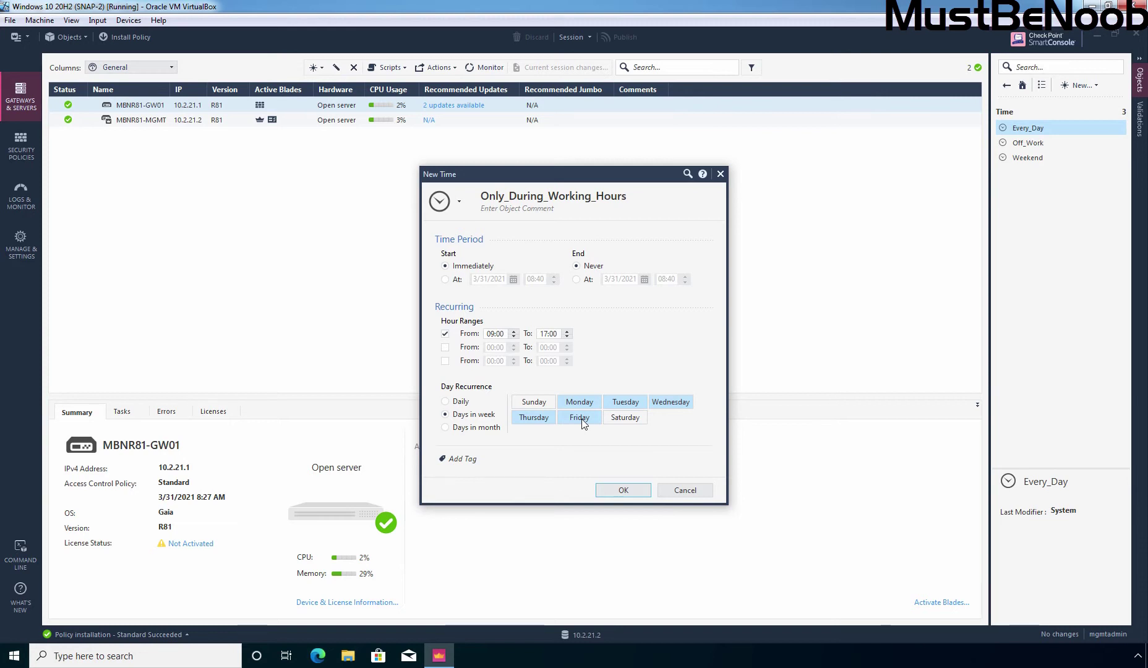
left_click(623, 490)
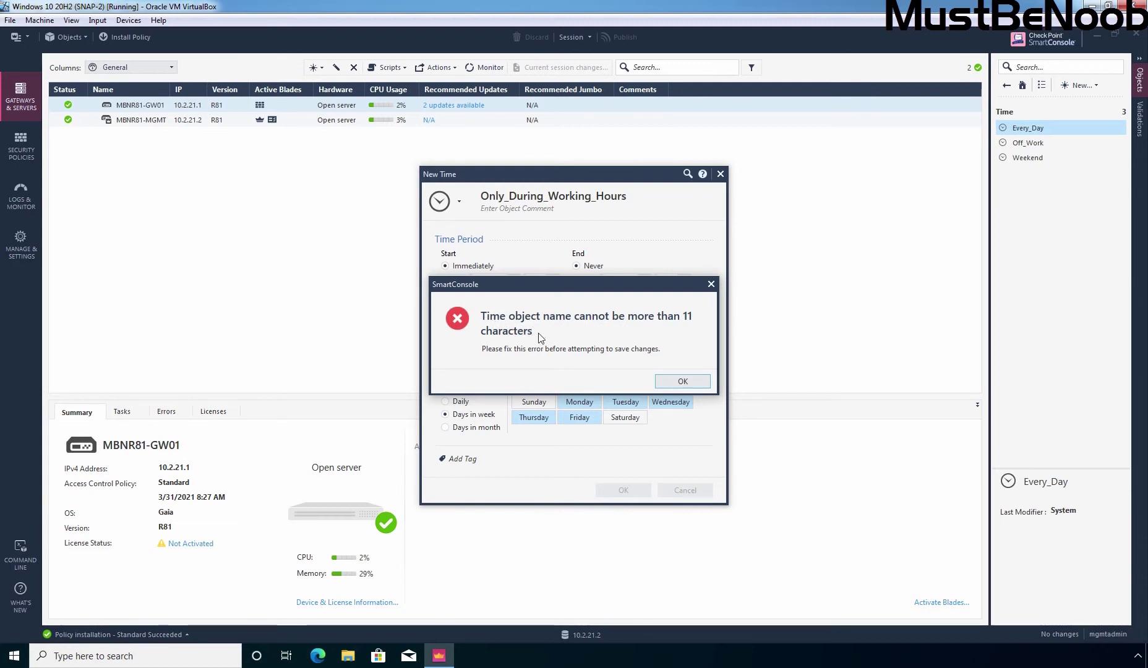
Dismiss the name-length error, rename the object MBN_Working, and save it
left_click(682, 382)
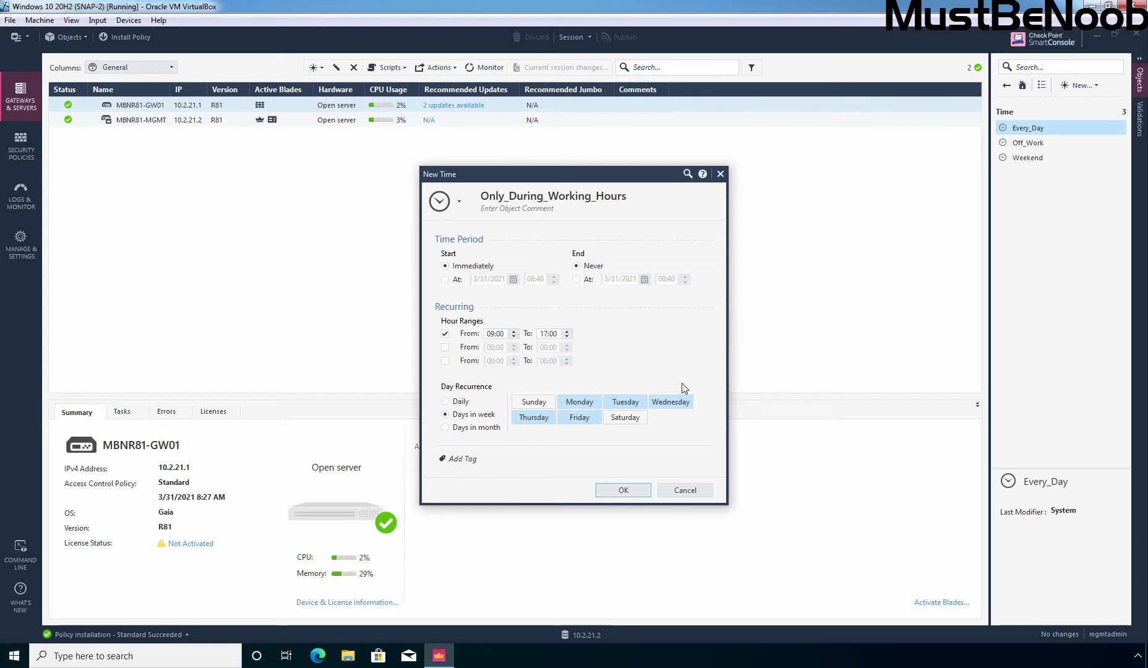
left_click(592, 196)
type("MBN_Working")
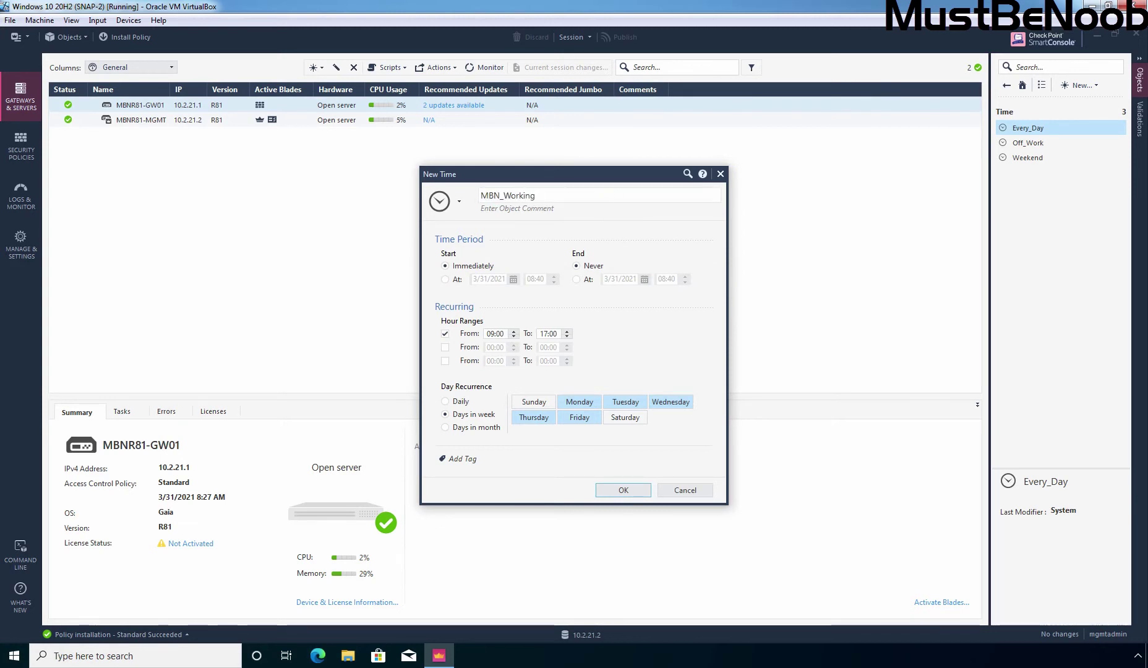
left_click(624, 493)
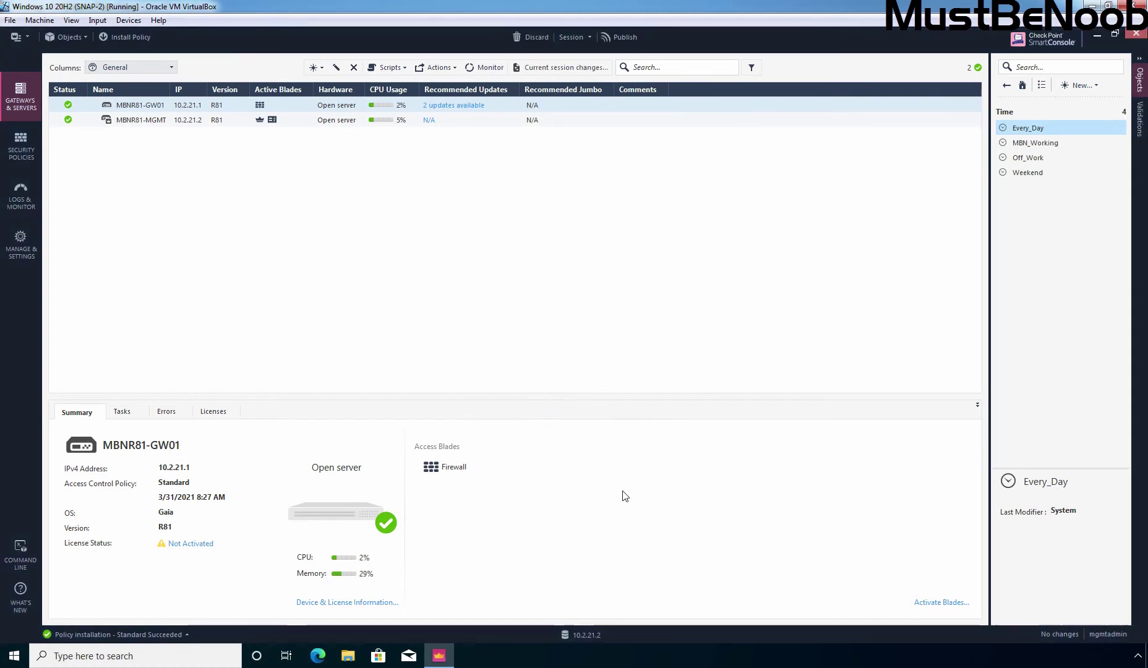
Select MBN_Working in the Objects pane and go to the Access Control policy rulebase
left_click(1020, 147)
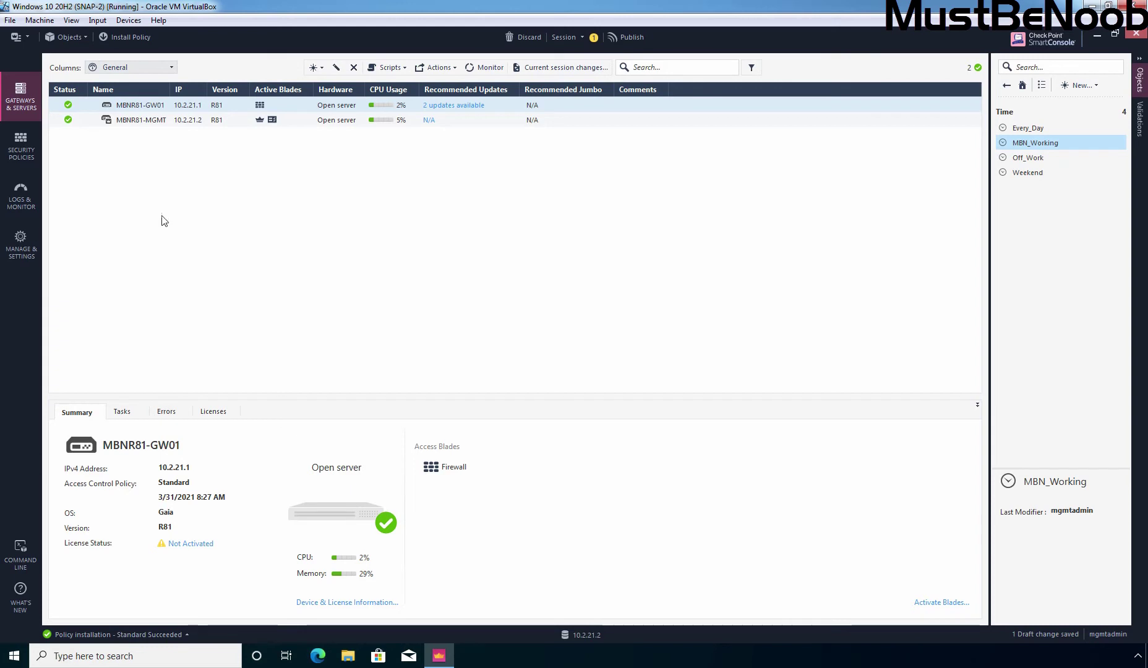
left_click(23, 149)
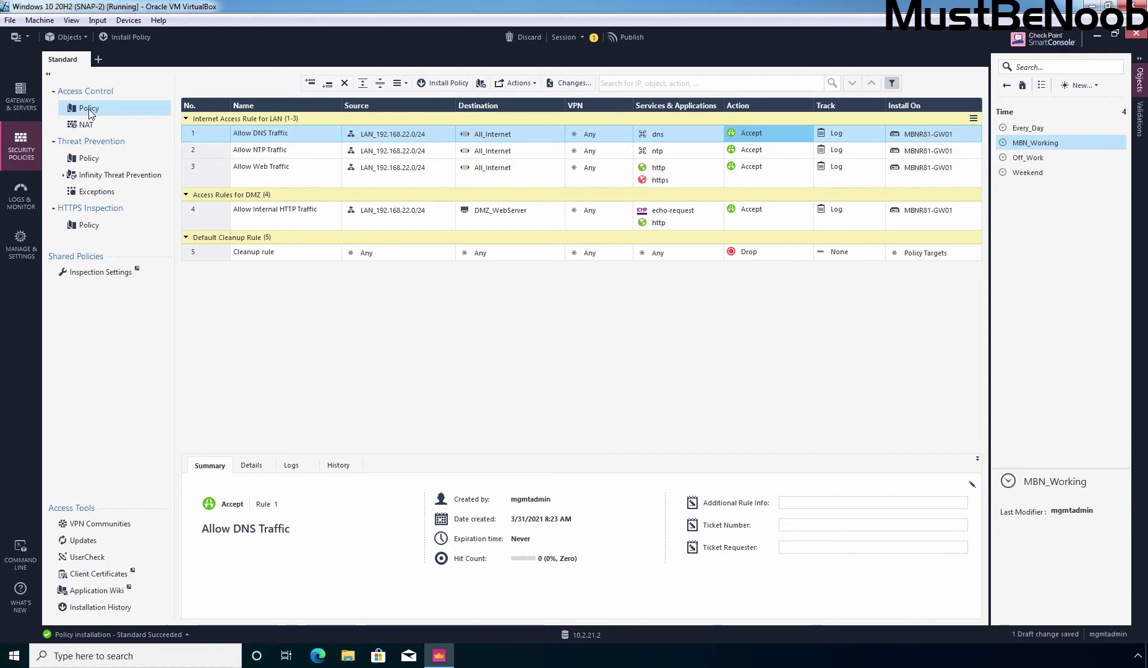
Select the Allow Web Traffic rule and show the Time column in the rule table
left_click(258, 152)
left_click(261, 172)
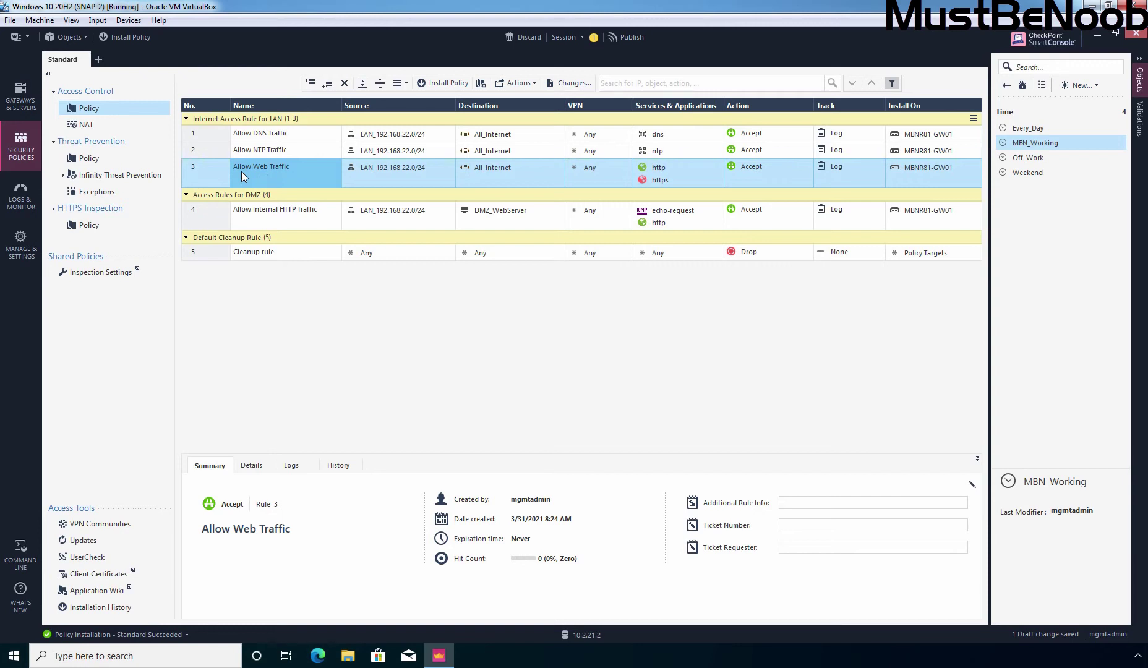
mouse_move(664, 186)
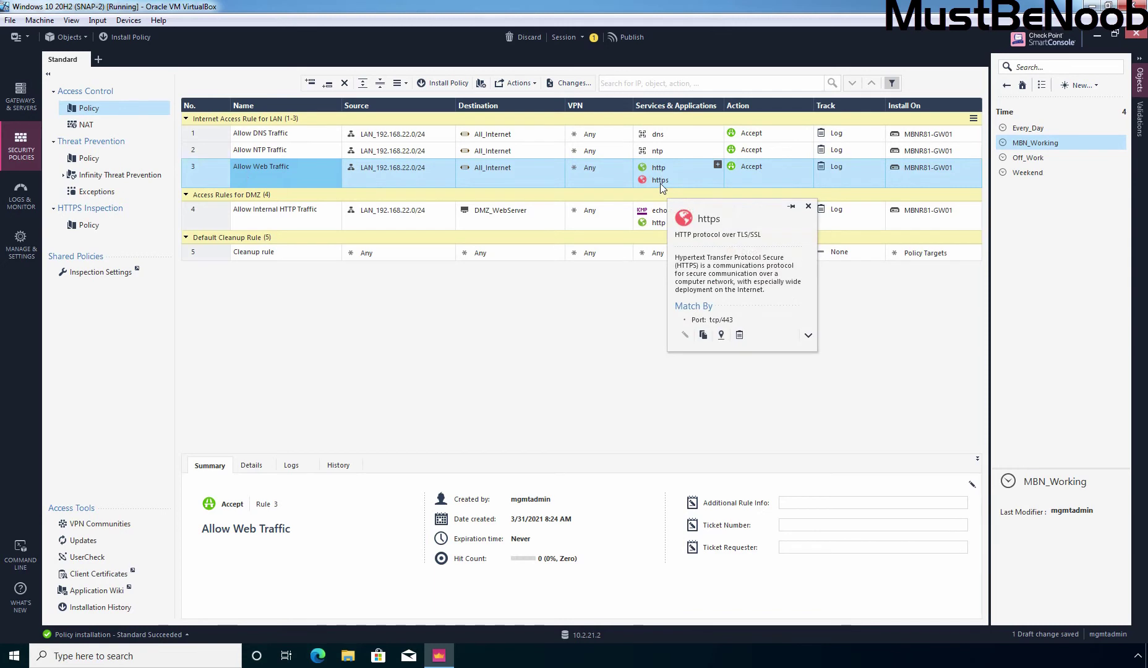
right_click(847, 110)
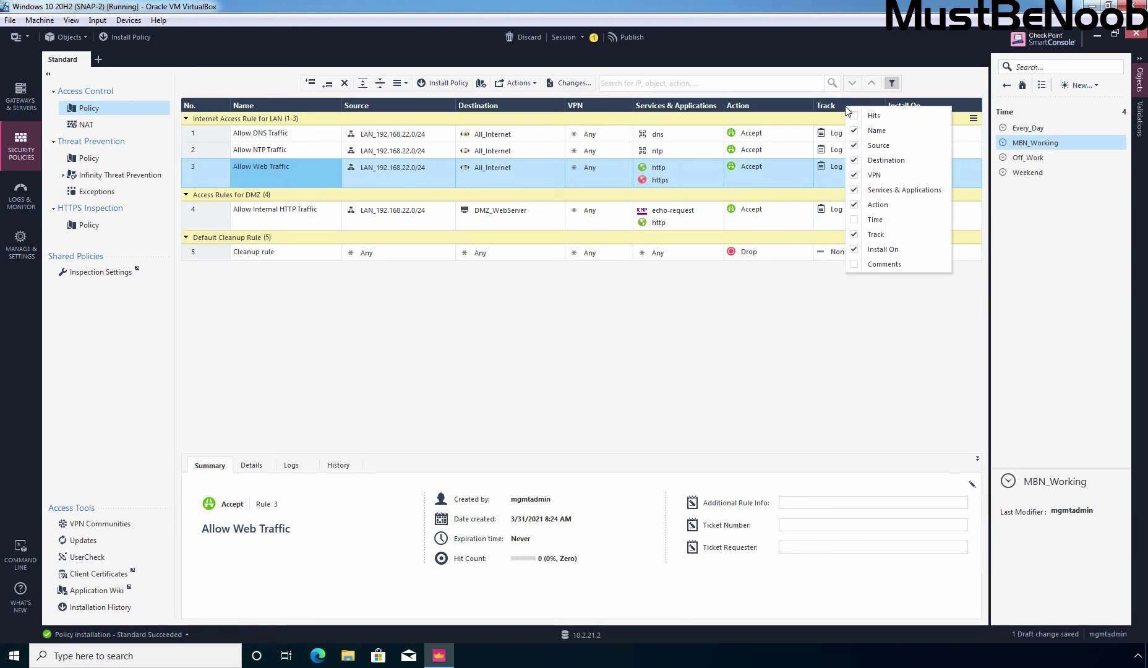
left_click(857, 221)
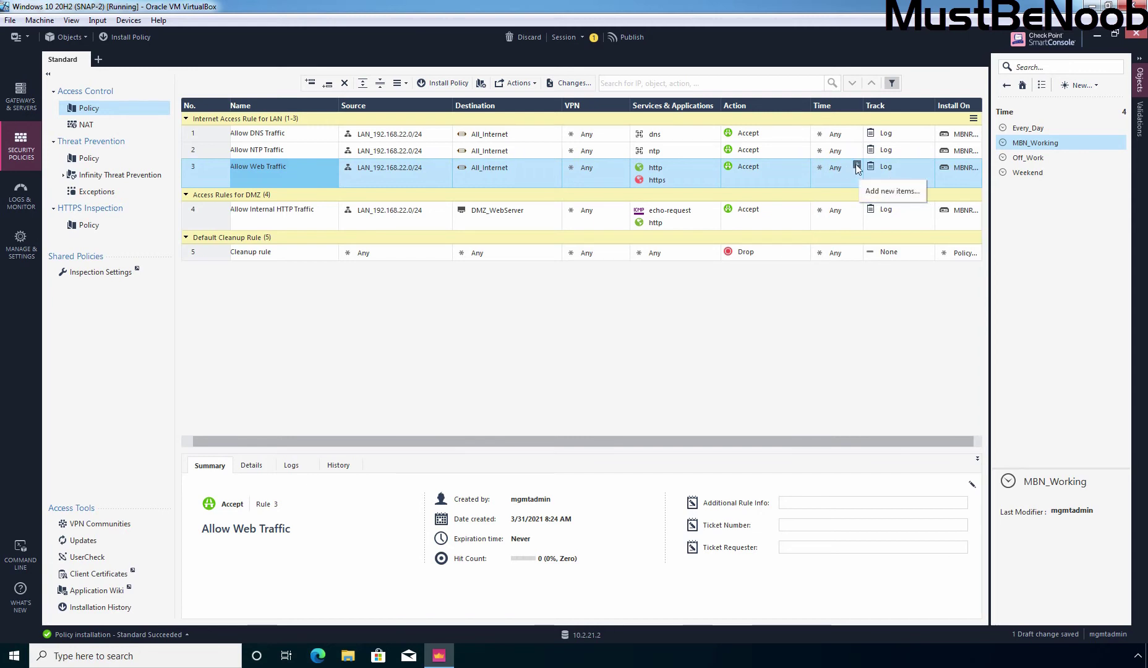
Set the Allow Web Traffic rule's Time to MBN_Working
left_click(856, 165)
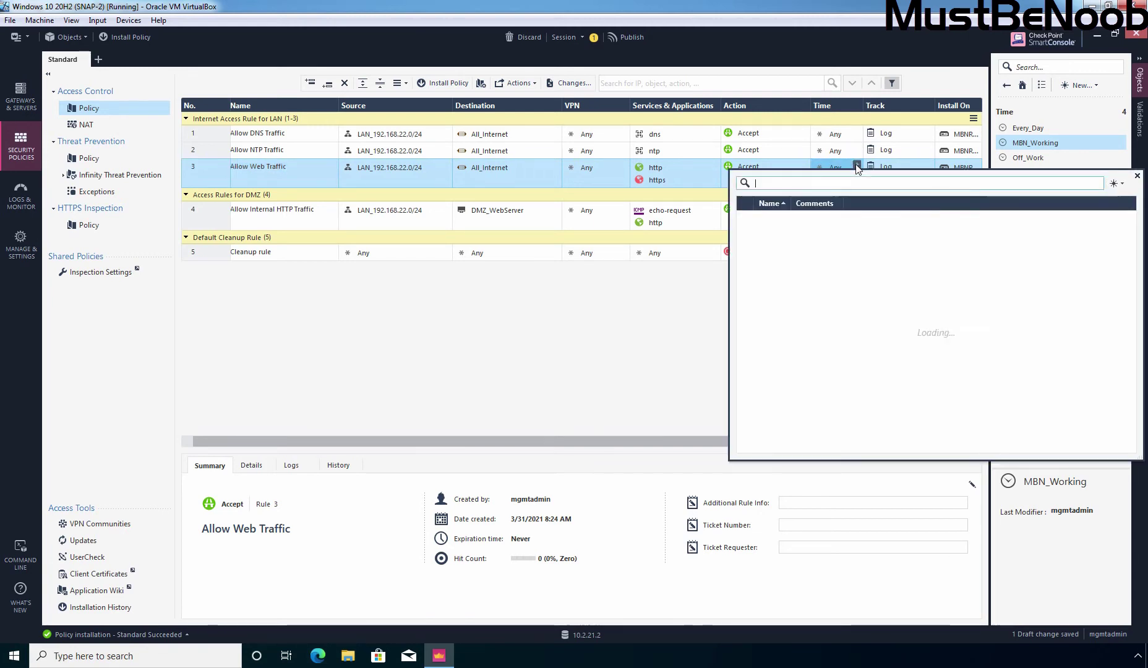
mouse_move(802, 229)
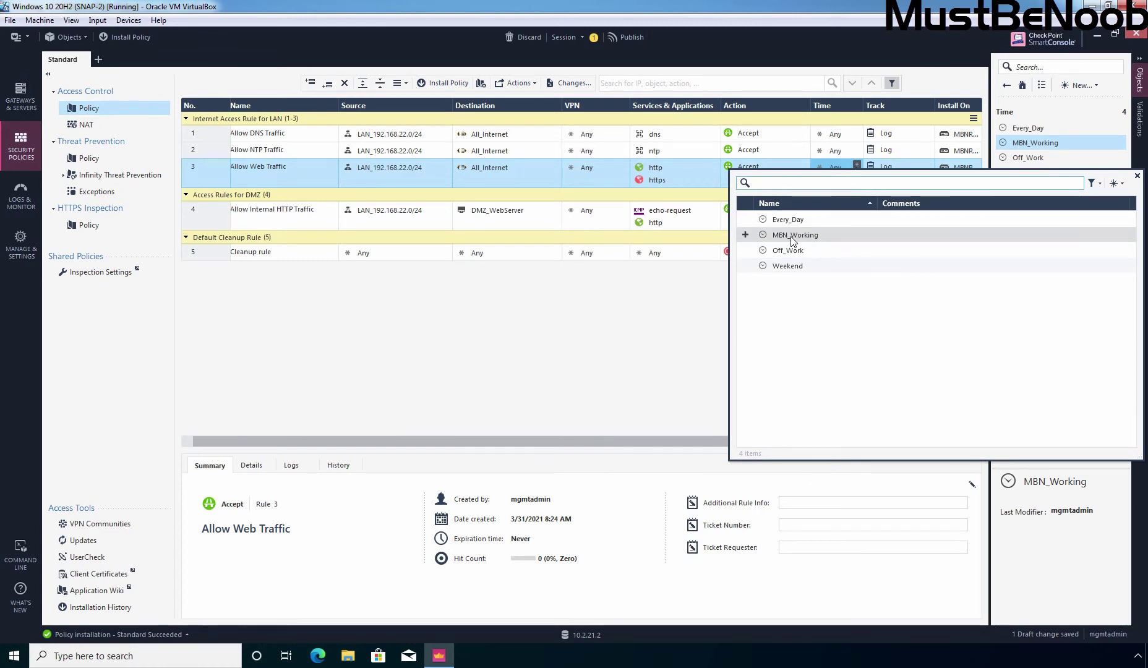
left_click(746, 236)
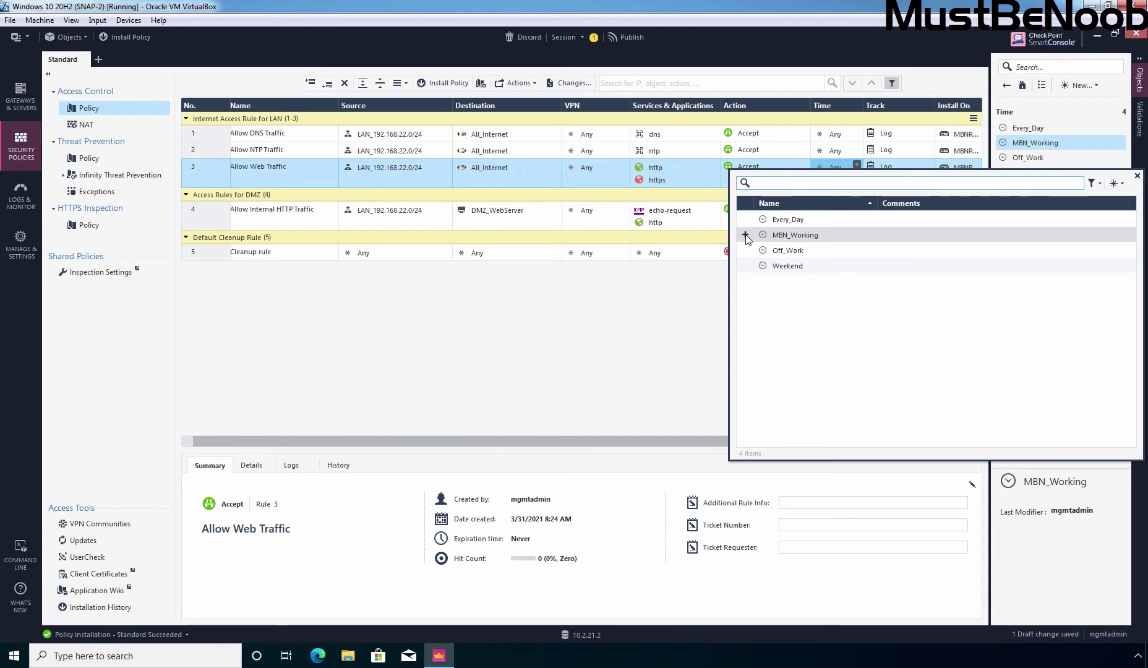
left_click(685, 340)
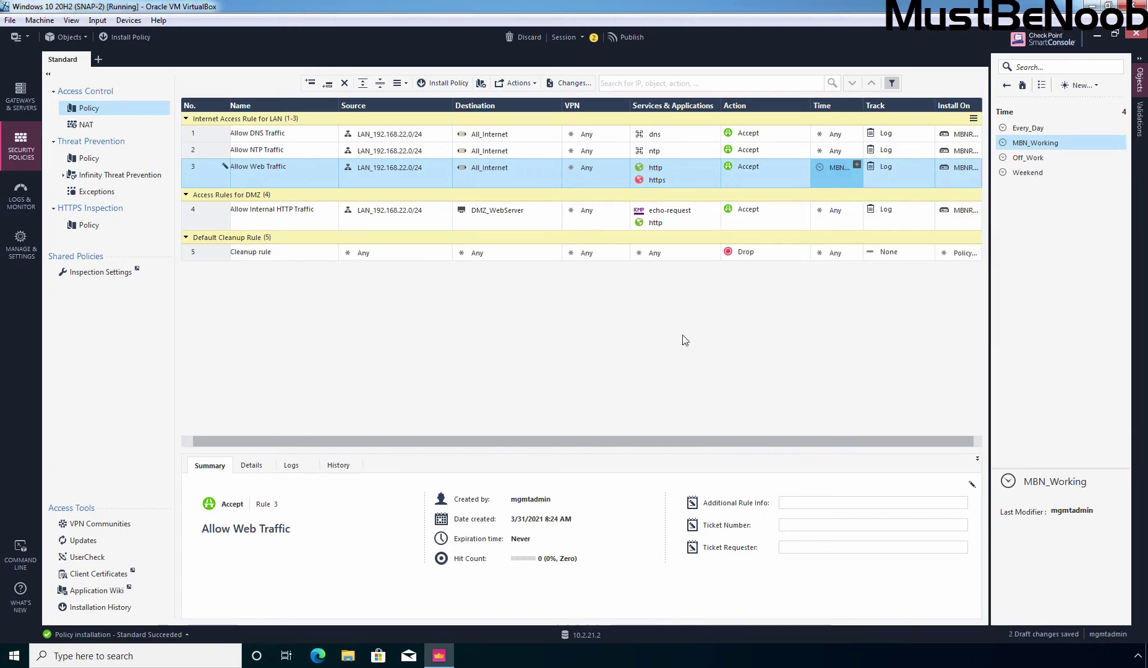
Copy MBN_Working onto rules 2 and 1, then publish the session's changes
left_click_drag(831, 166, 831, 152)
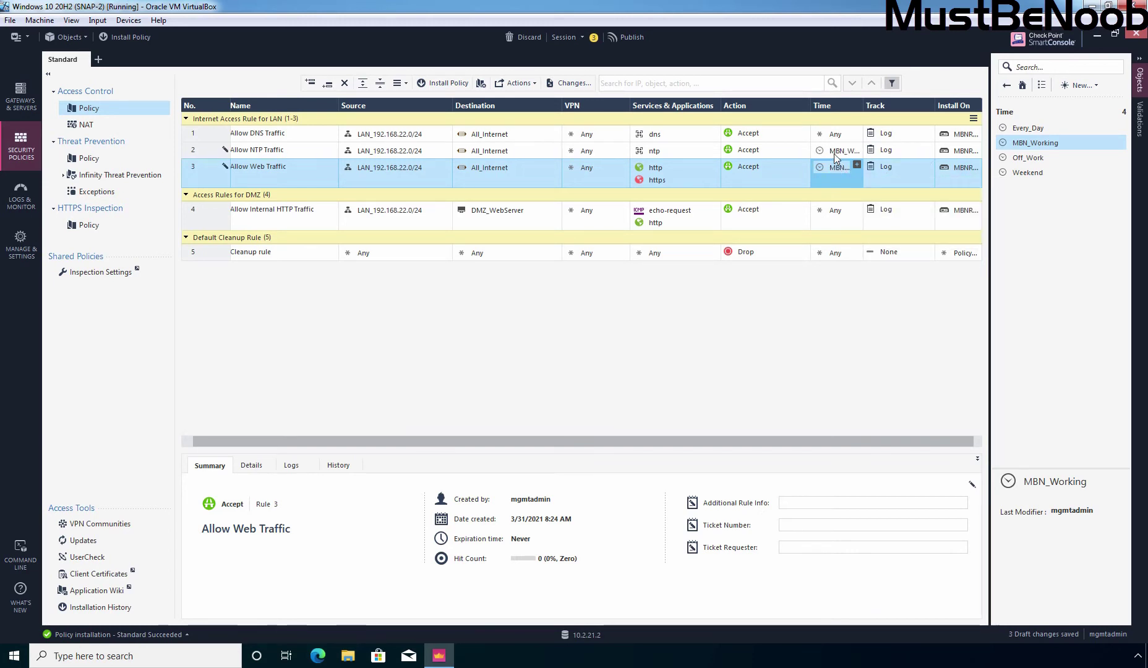
left_click_drag(835, 166, 835, 134)
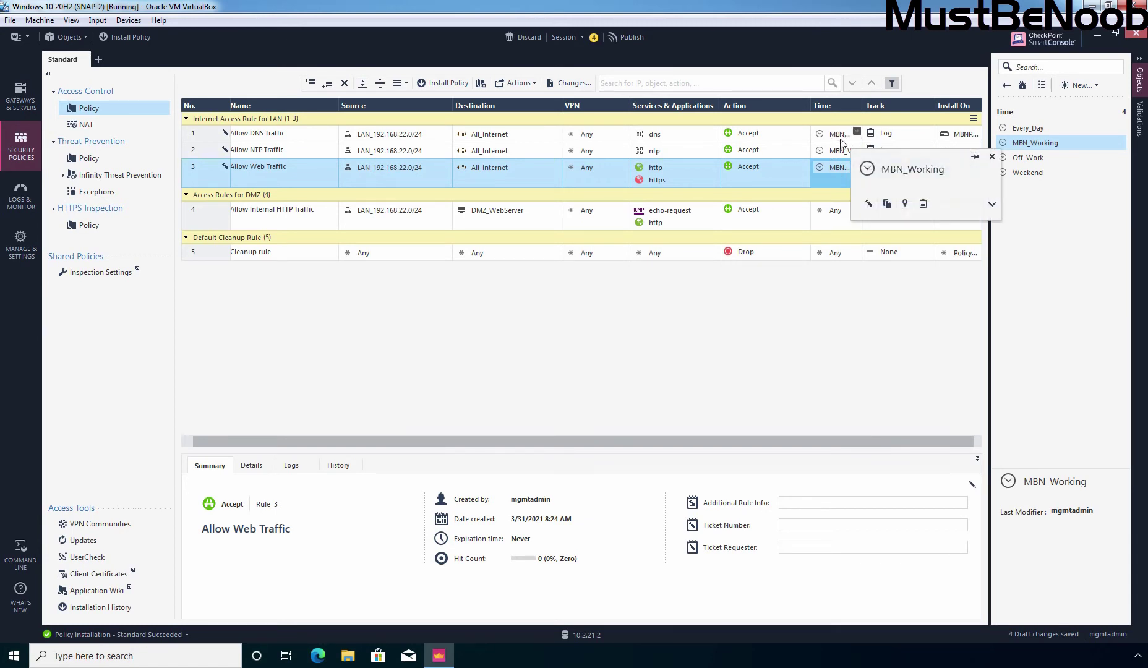
left_click(627, 37)
left_click(631, 425)
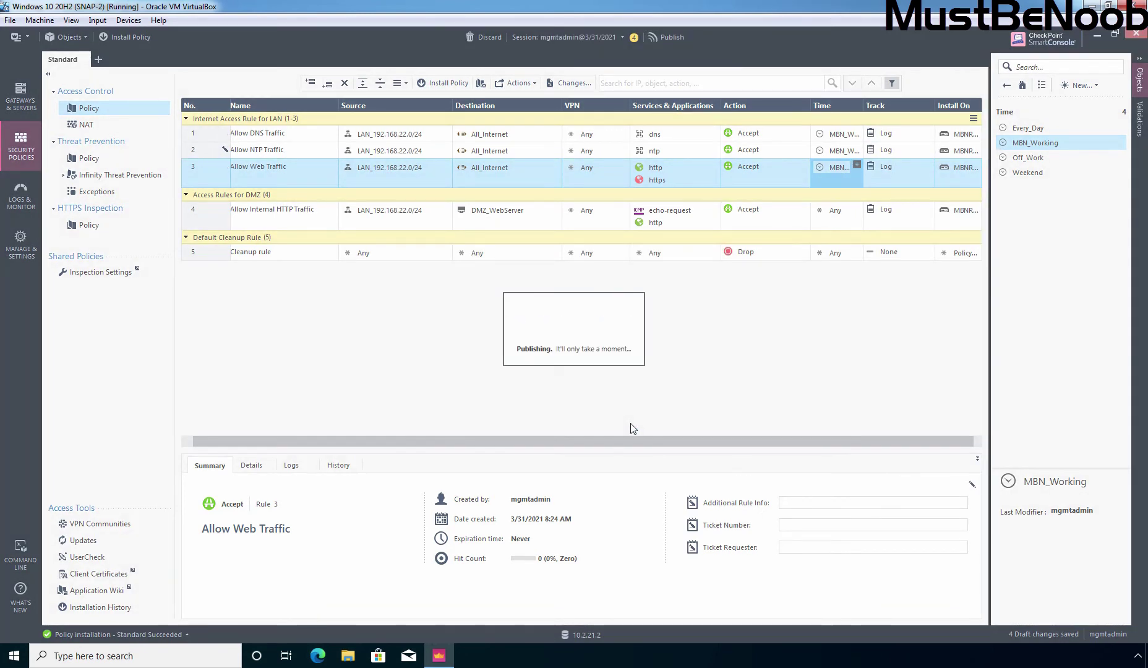
Install the Standard policy on MBNR81-GW01 and close the succeeded installation details
left_click(134, 39)
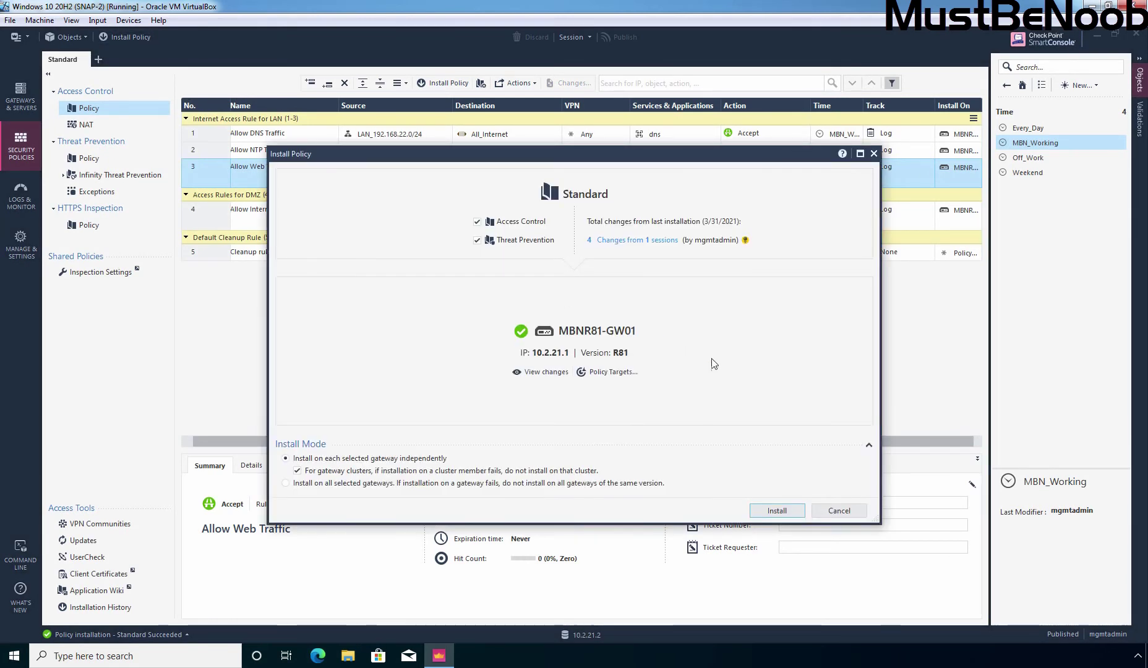
left_click(775, 511)
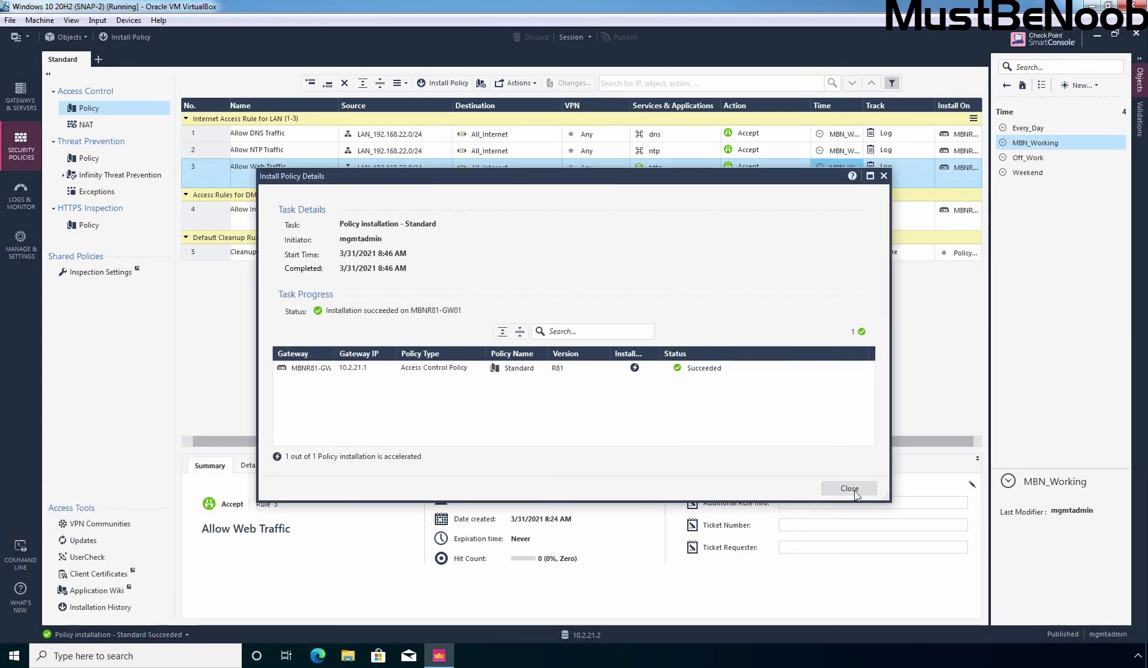
left_click(854, 492)
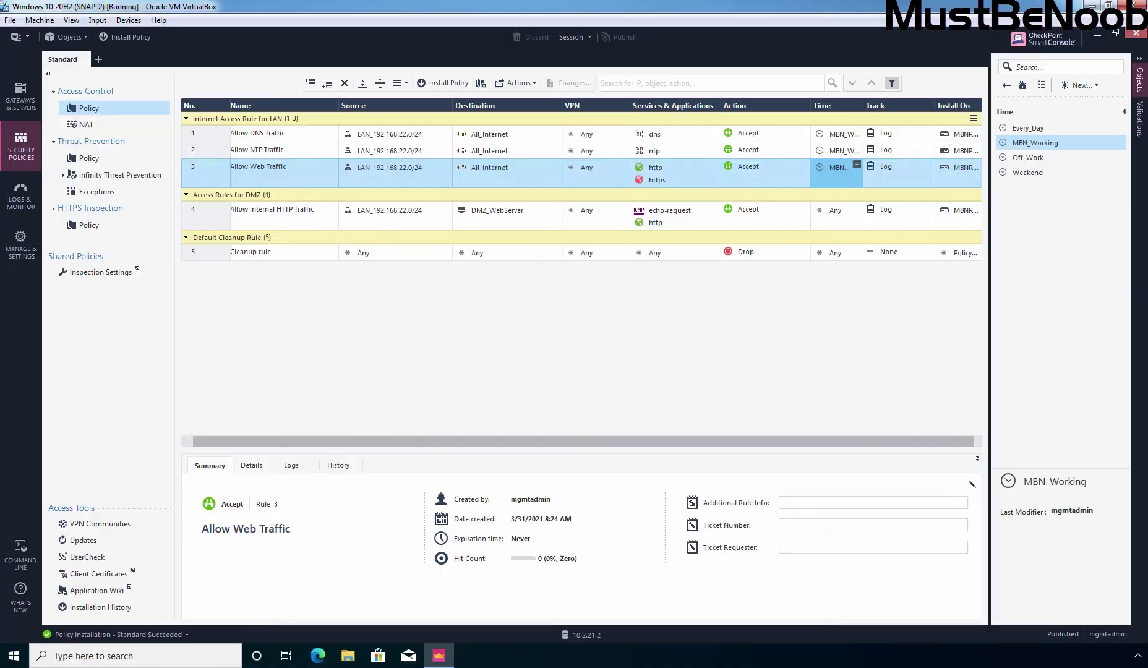
On the Windows 7 client, confirm the clock reads 8:47 AM Wednesday, March 31, 2021, then relaunch Internet Explorer
key("alt+Tab")
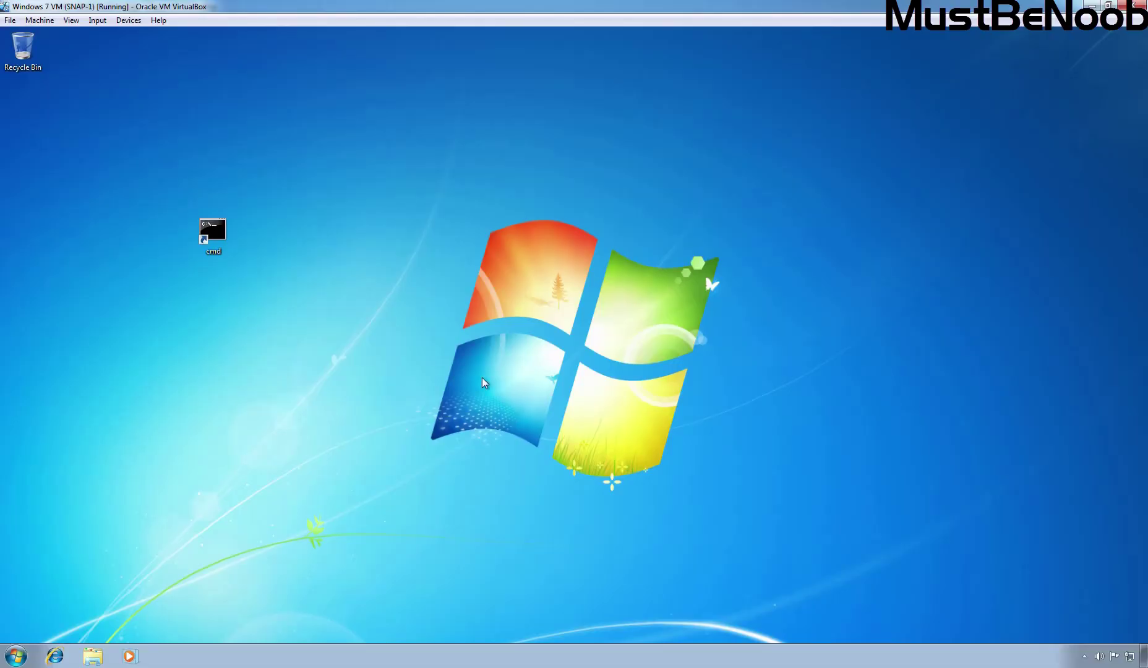
key("super")
type("date")
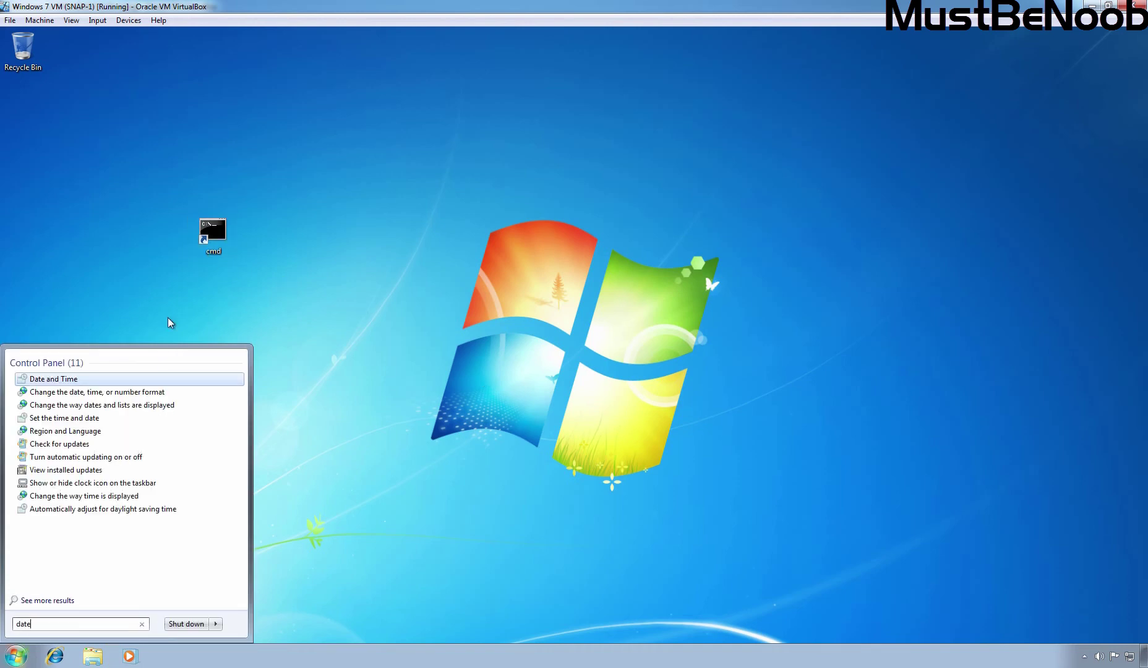
left_click(65, 380)
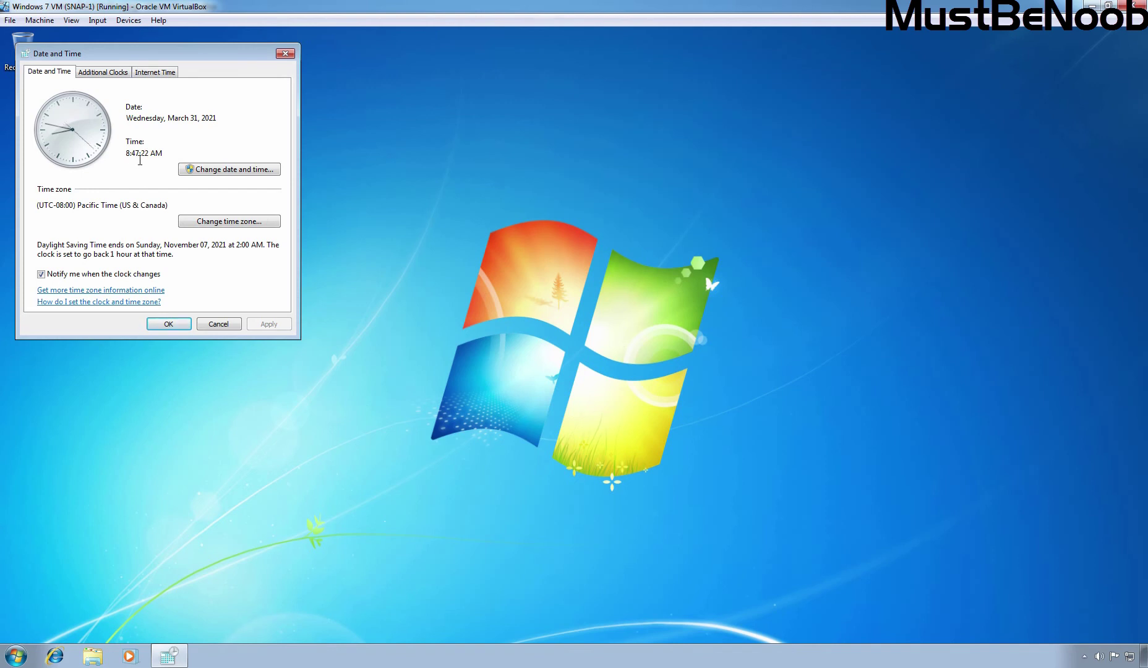
left_click(285, 54)
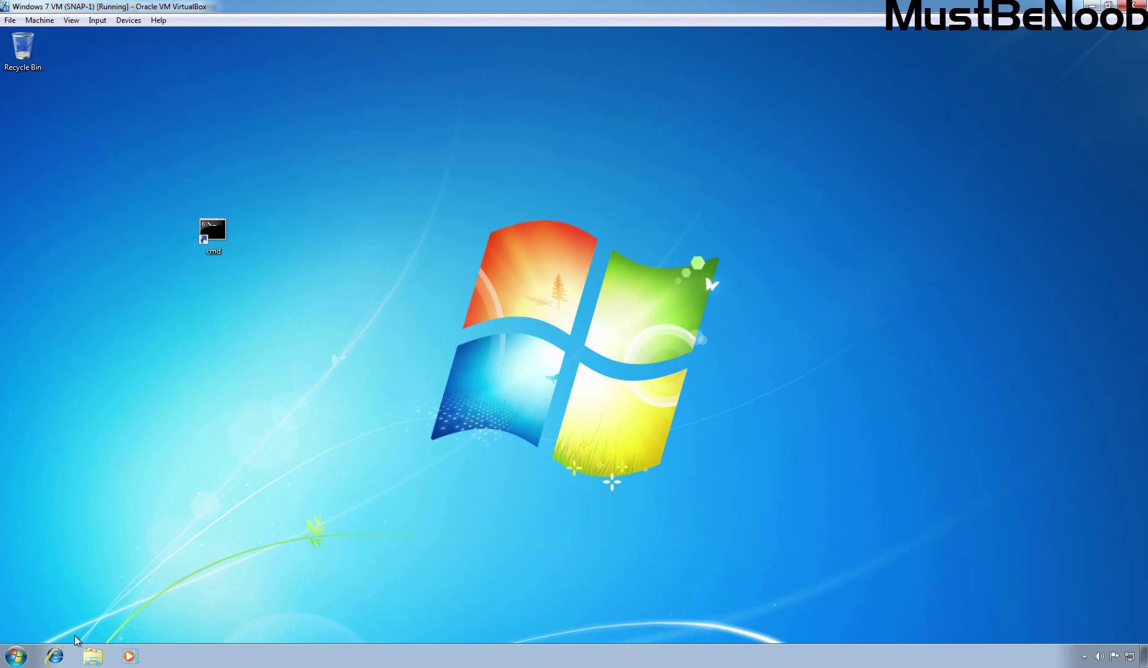
left_click(55, 656)
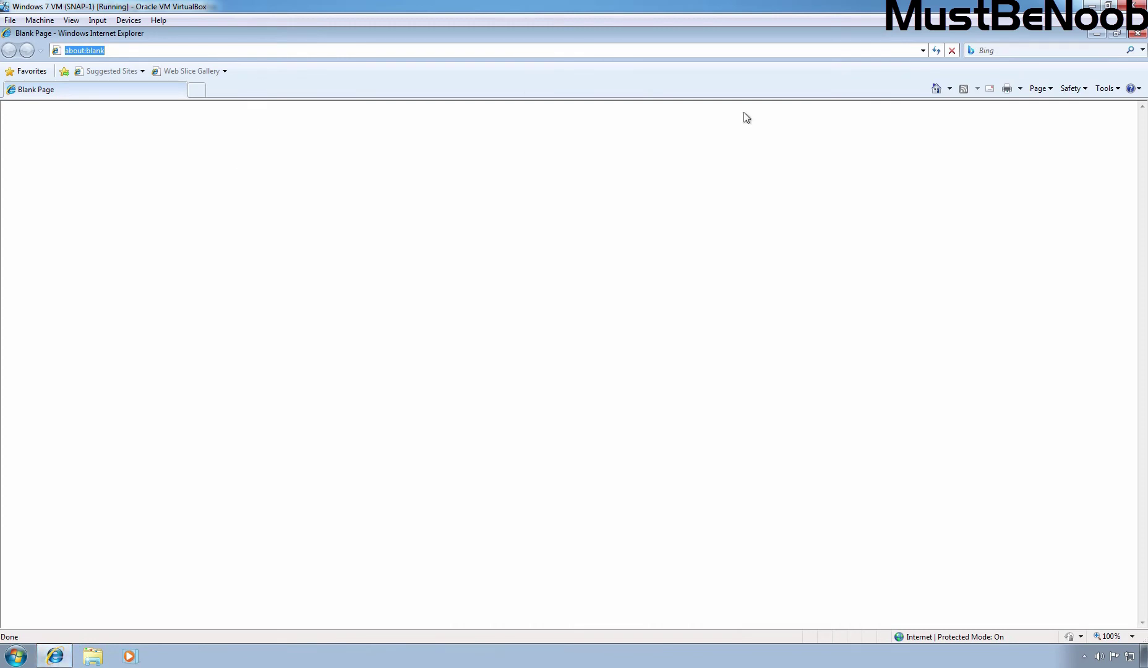
left_click(923, 50)
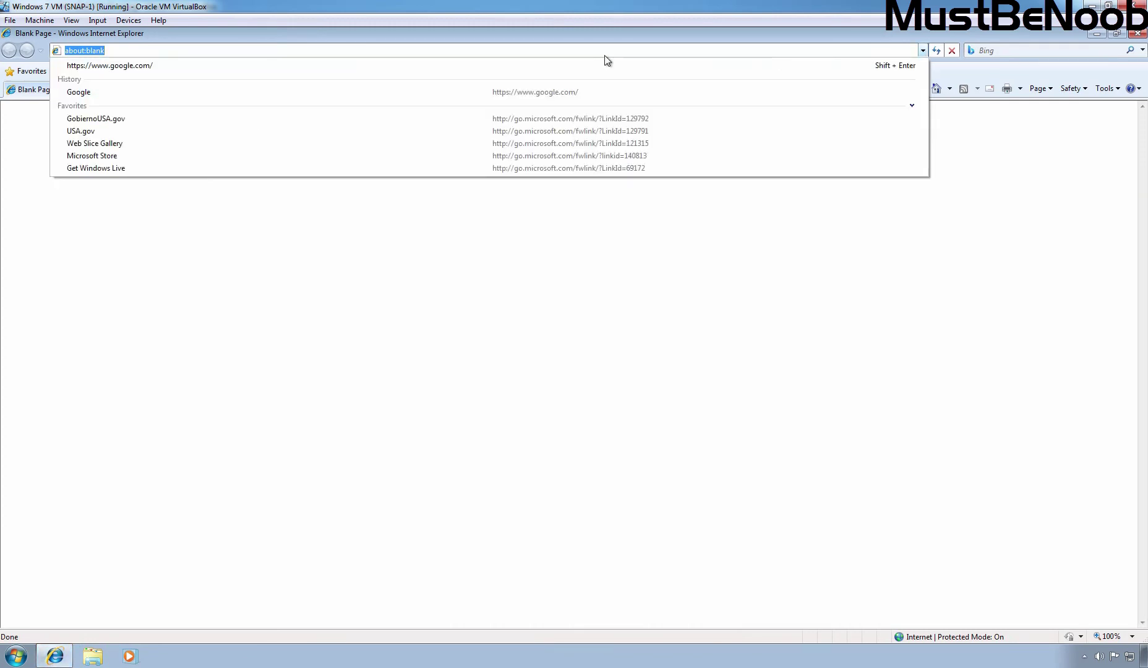
left_click(148, 69)
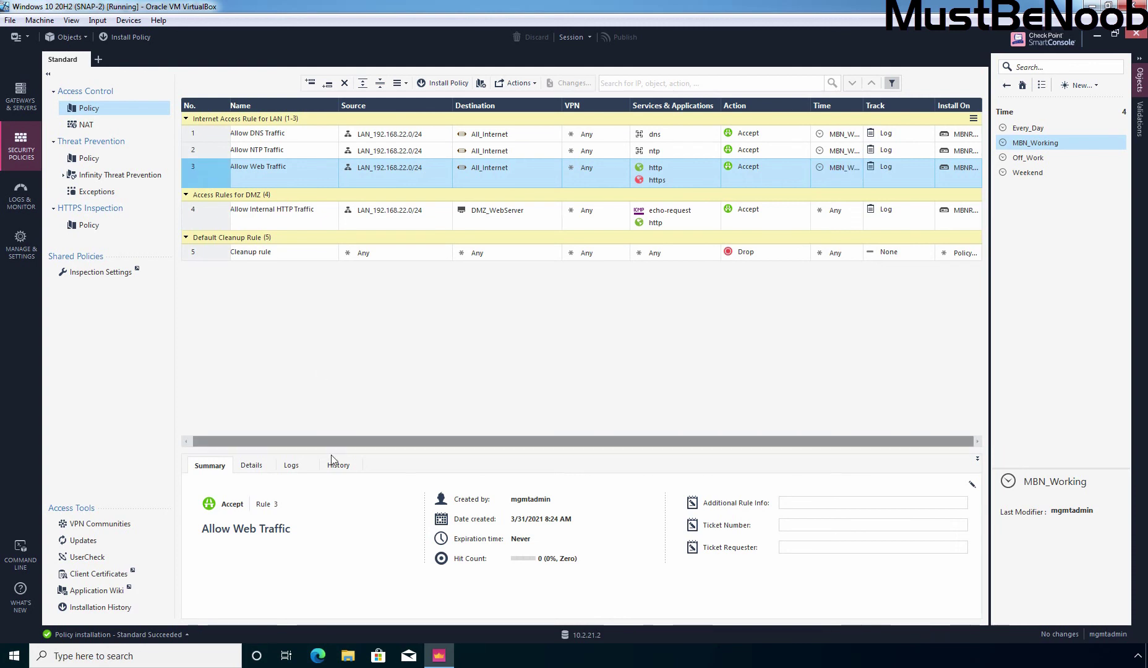
Open rule 3's logs and confirm the newest entry matched the Allow Web Traffic rule
left_click(292, 465)
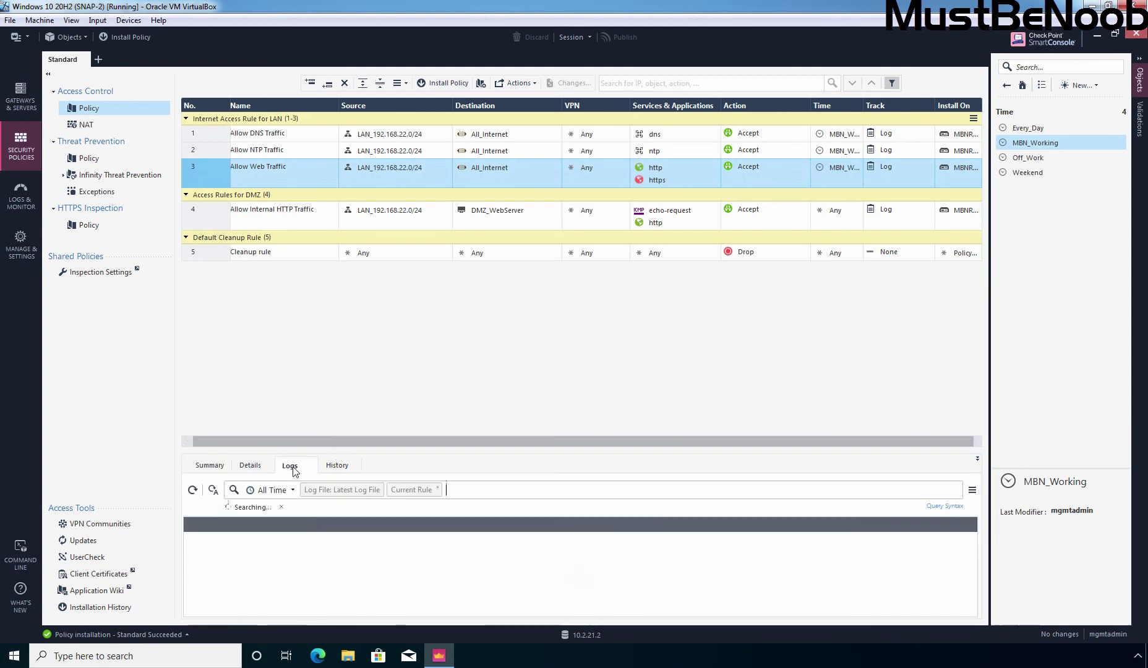
left_click_drag(473, 455, 482, 309)
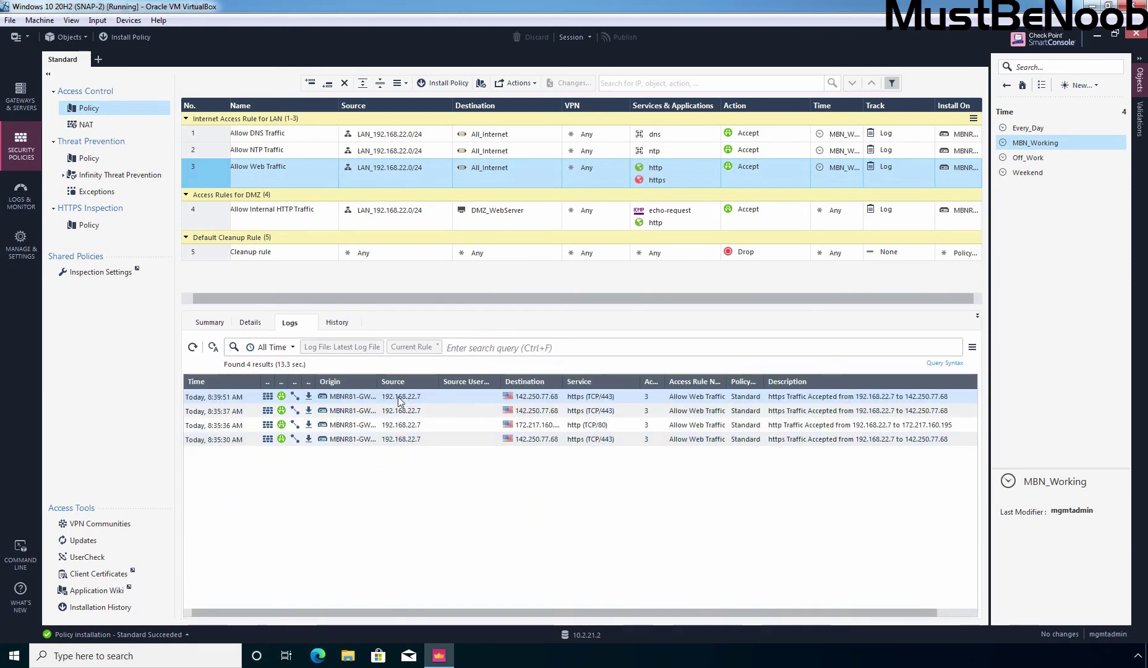
double_click(398, 401)
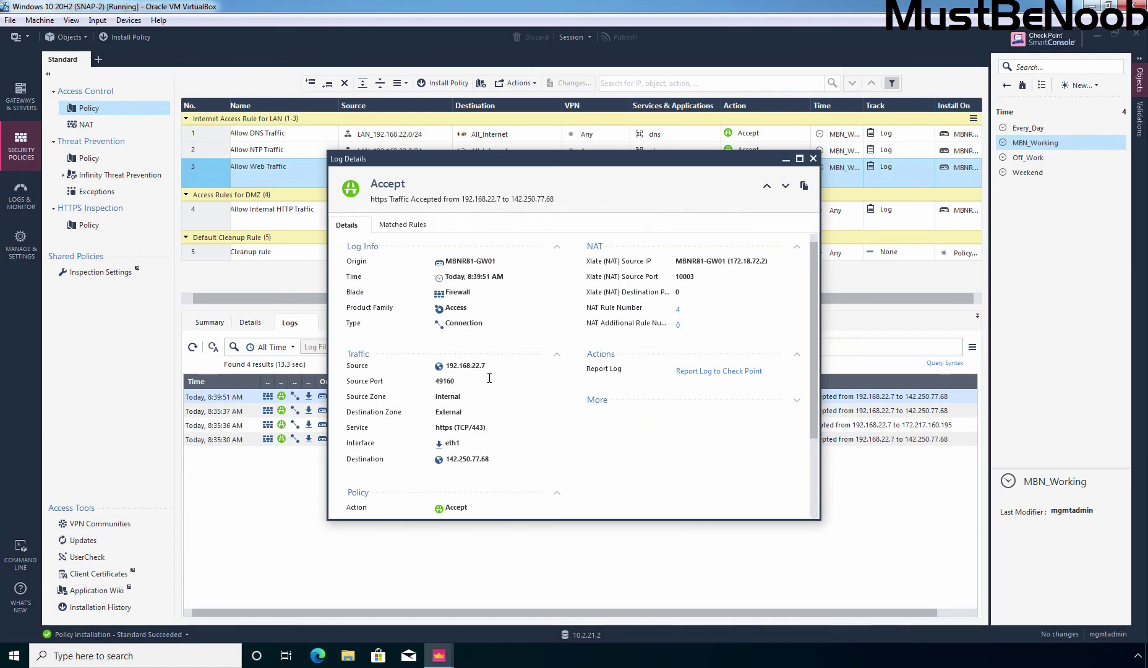
scroll(495, 309, "down", 2)
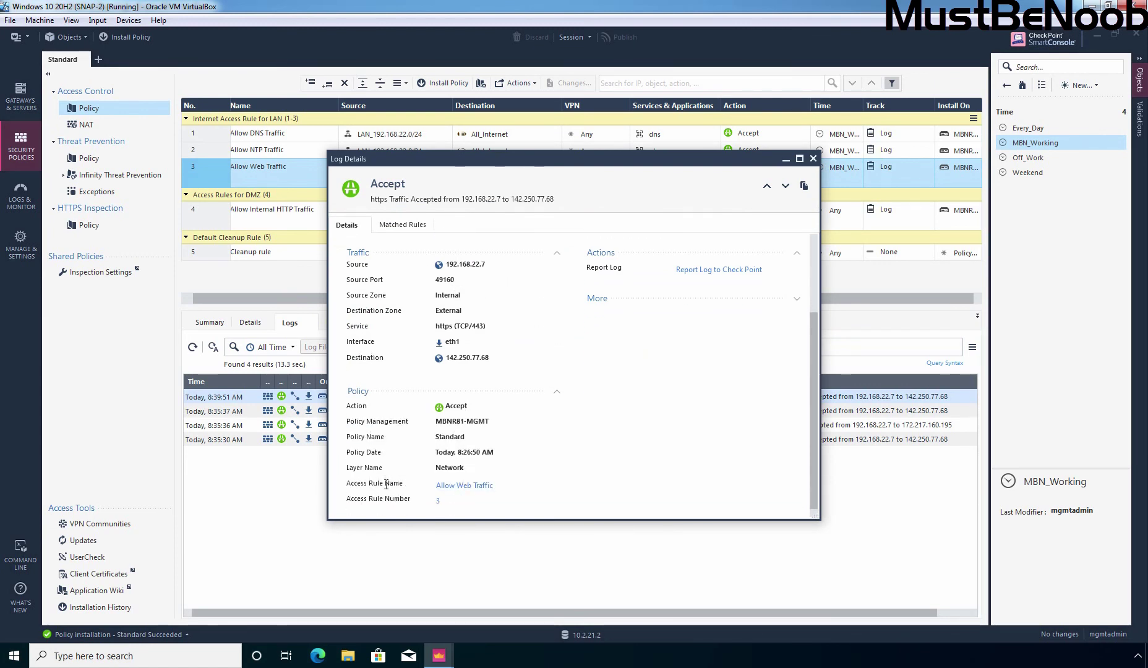
scroll(468, 334, "up", 2)
left_click(403, 226)
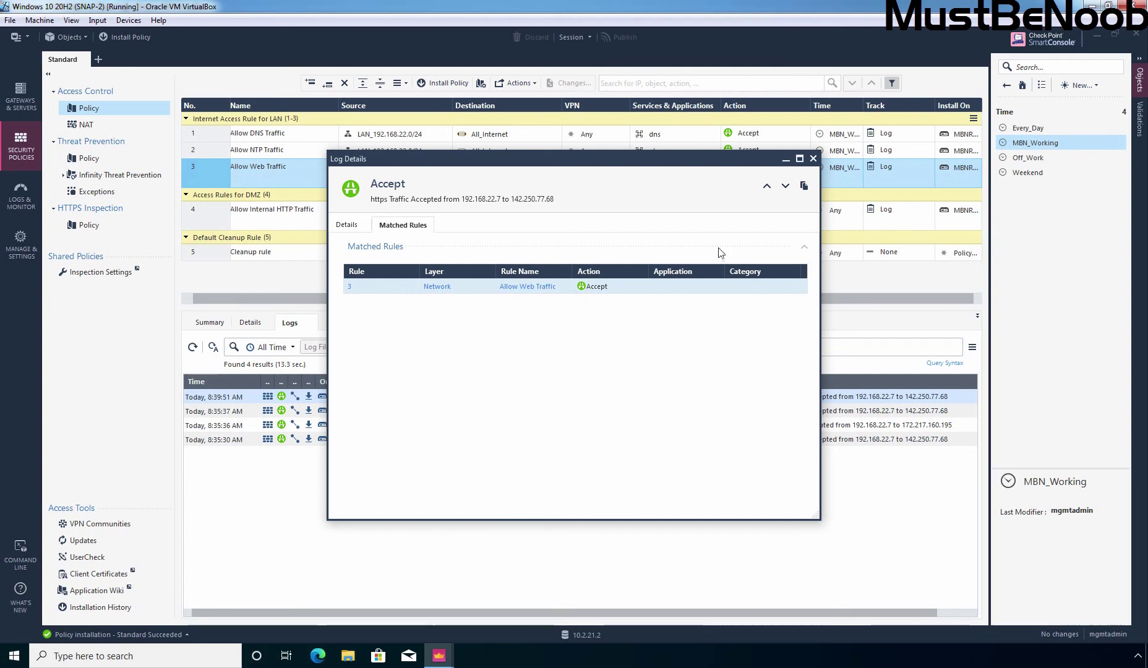
left_click(812, 160)
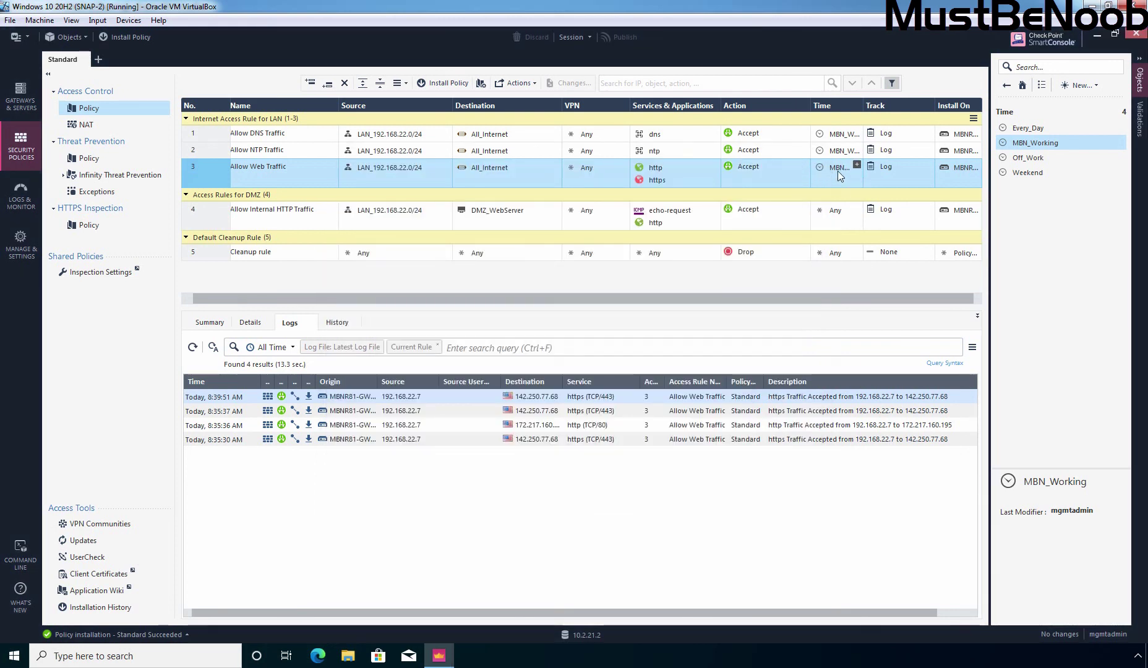
Remove MBN_Working from the Time cells of rules 3, 2 and 1, leaving Any
mouse_move(837, 171)
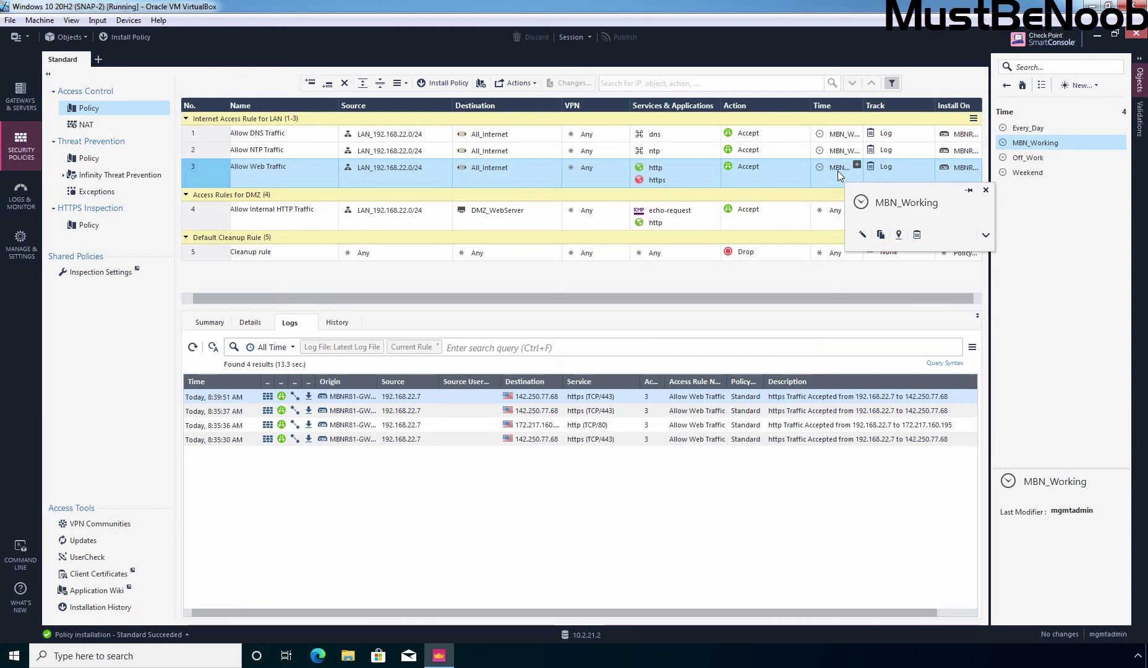
left_click(835, 167)
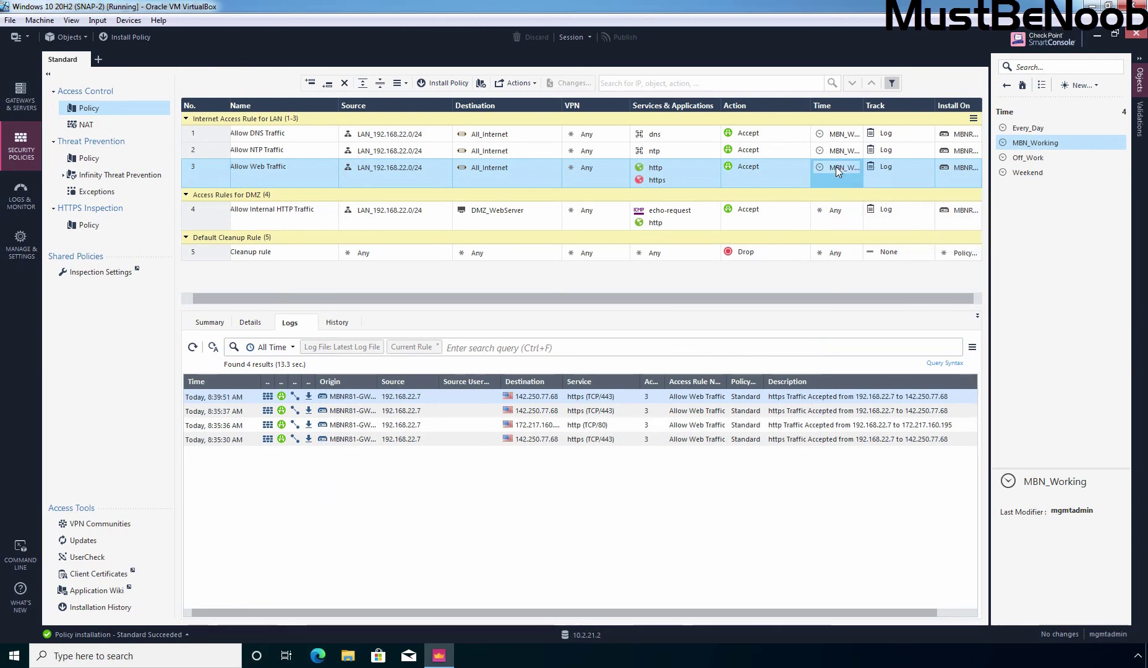
right_click(836, 169)
left_click(870, 207)
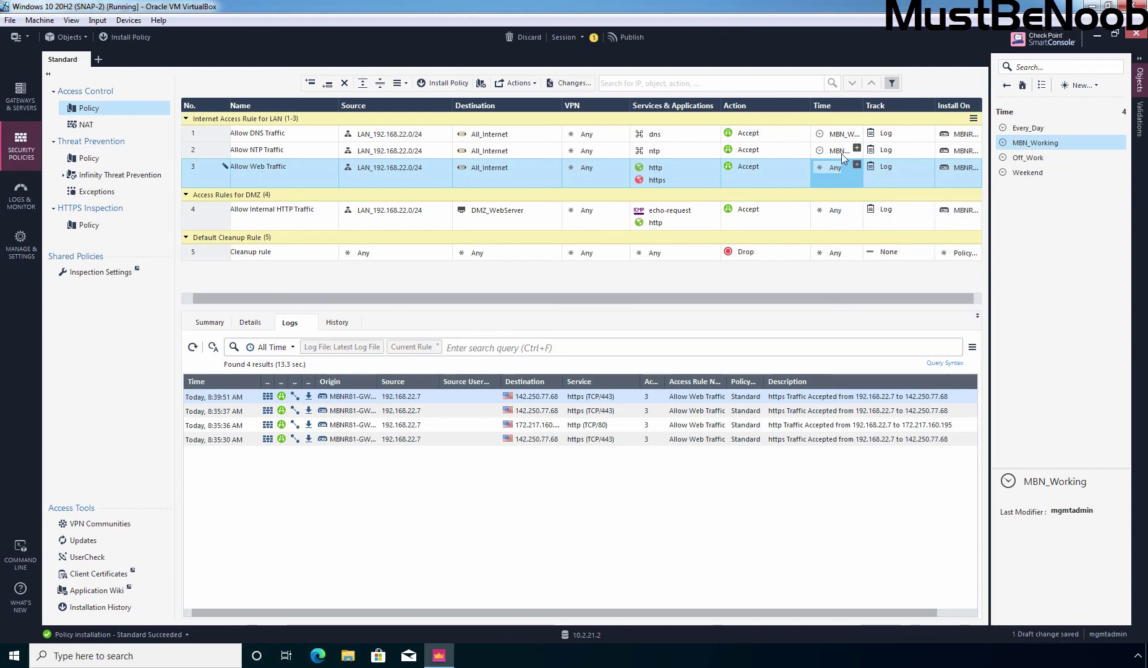
left_click(839, 152)
right_click(840, 153)
left_click(871, 192)
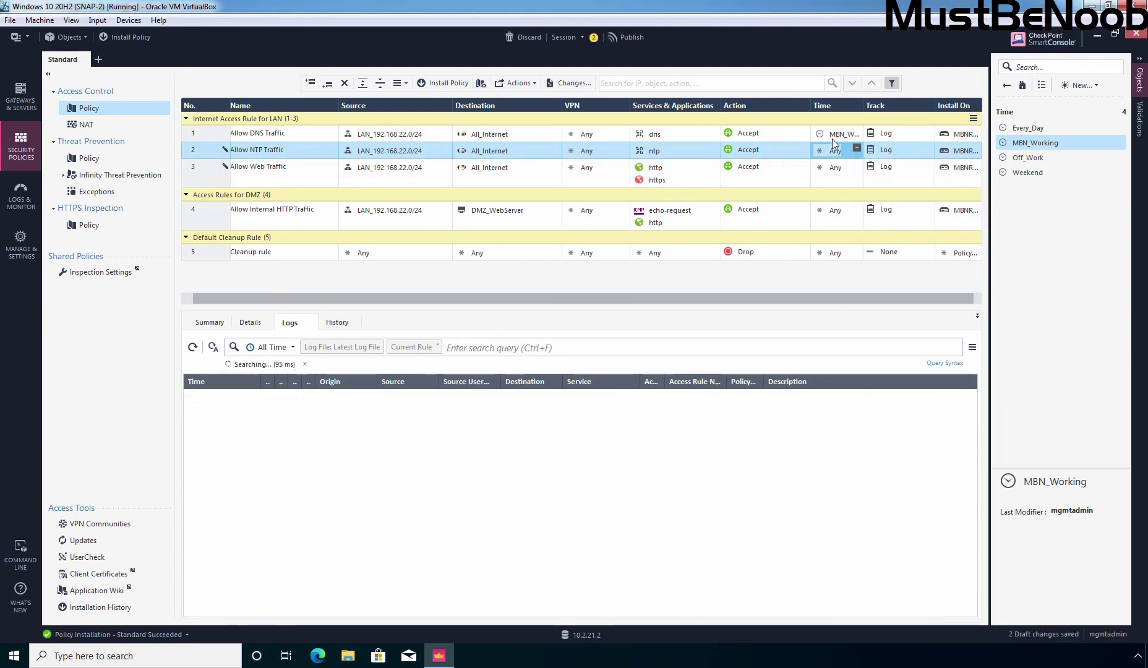
left_click(831, 133)
right_click(831, 133)
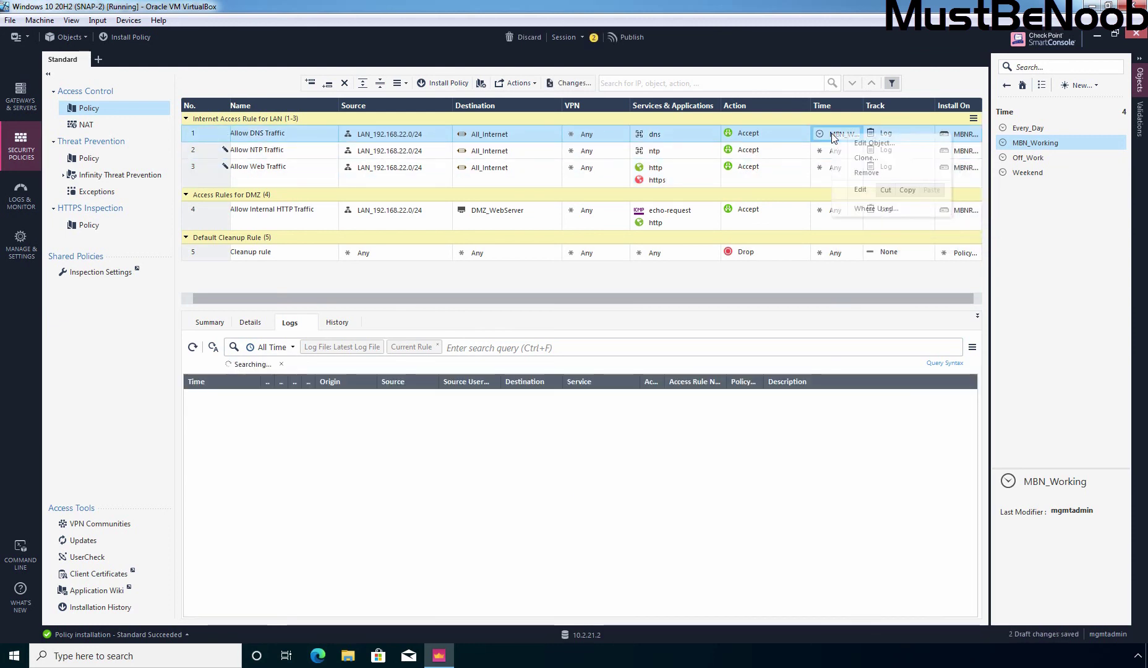
left_click(856, 173)
Publish the three changes and start a policy installation
left_click(624, 37)
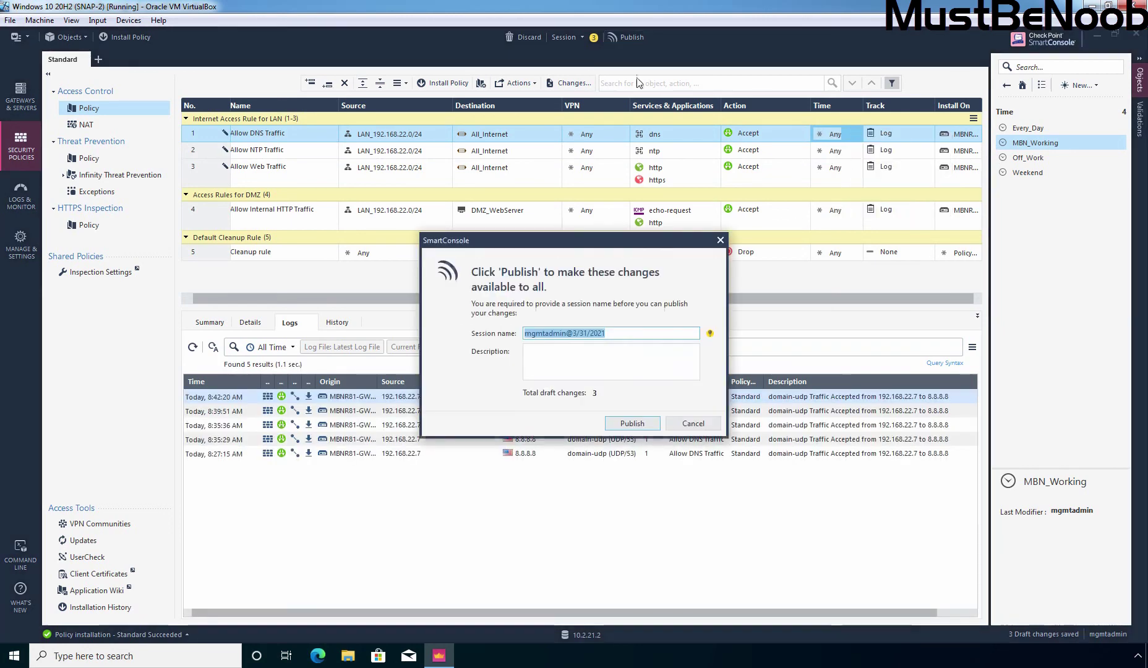
left_click(630, 423)
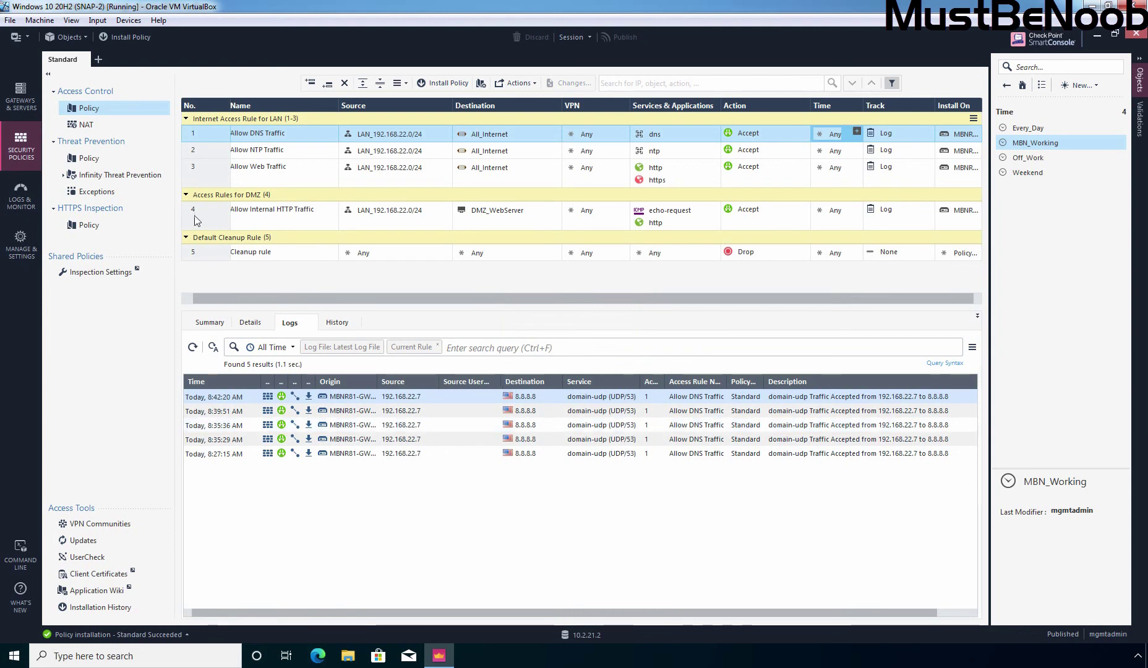
left_click(127, 38)
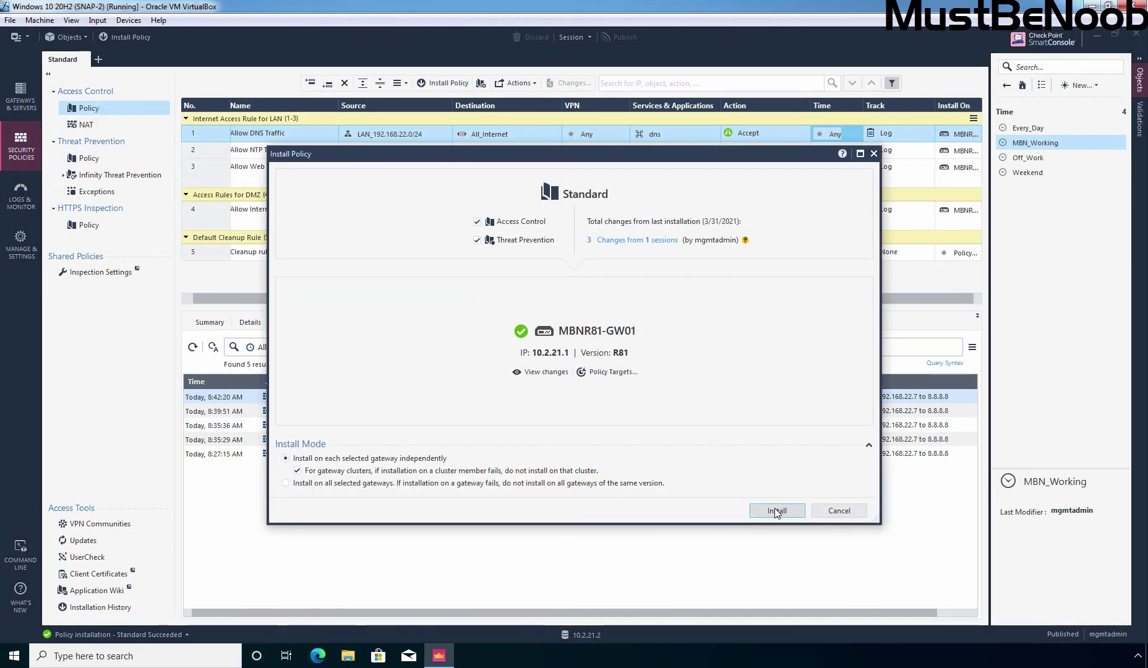
Install the Standard policy on MBNR81-GW01 and follow its progress in the task details
left_click(775, 509)
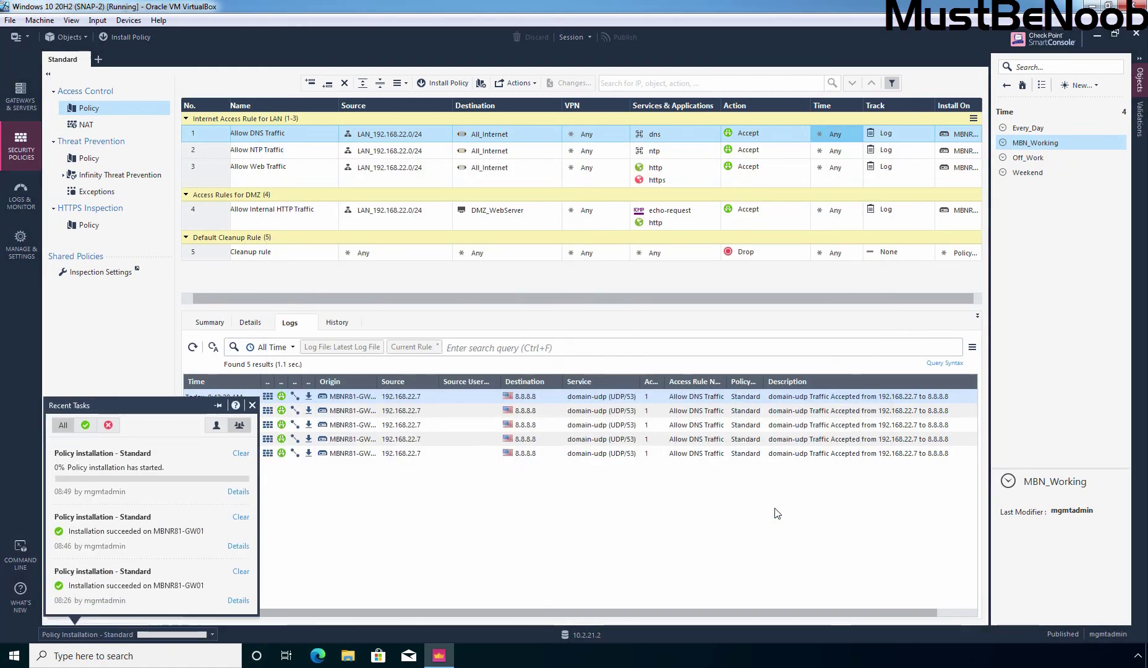
left_click(238, 491)
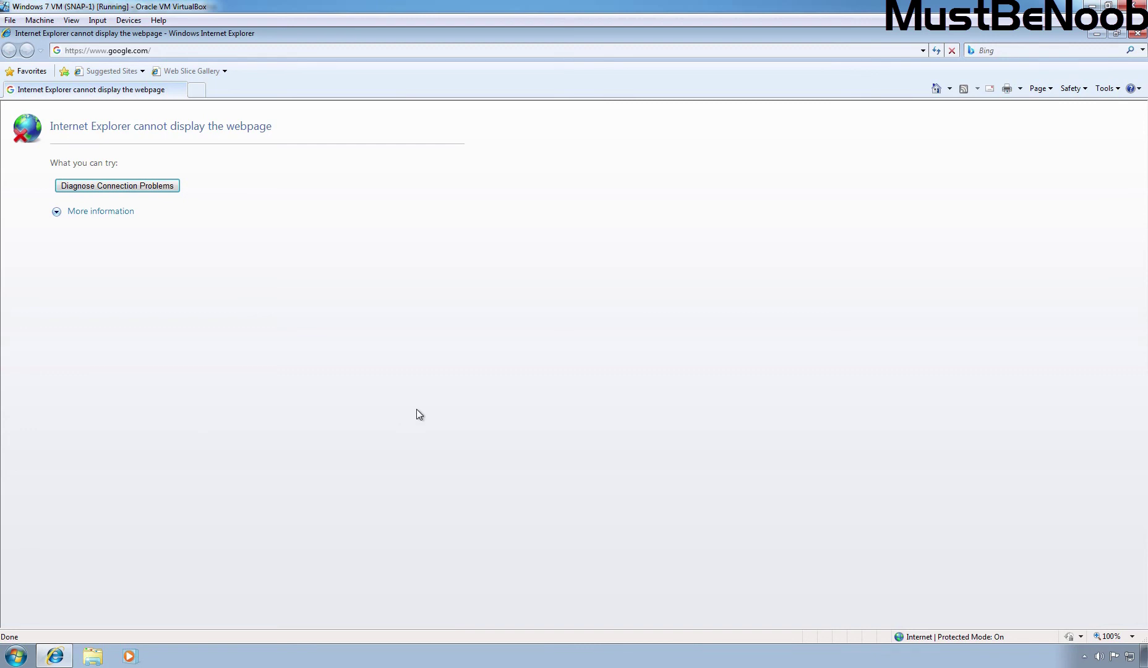
left_click(334, 51)
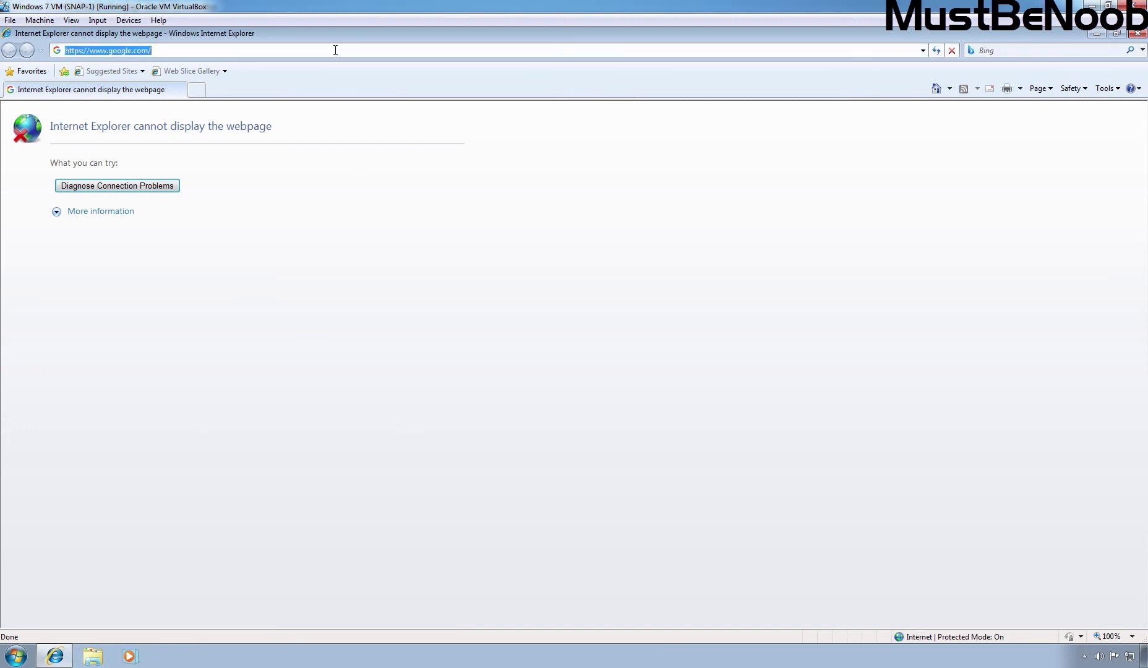
key("Return")
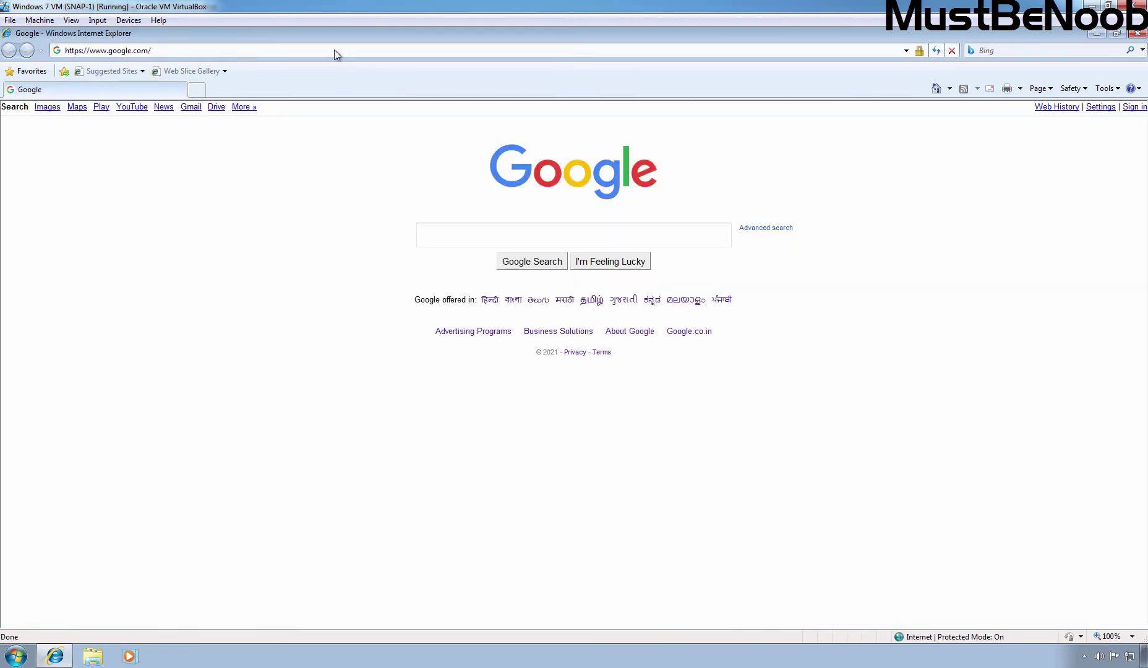